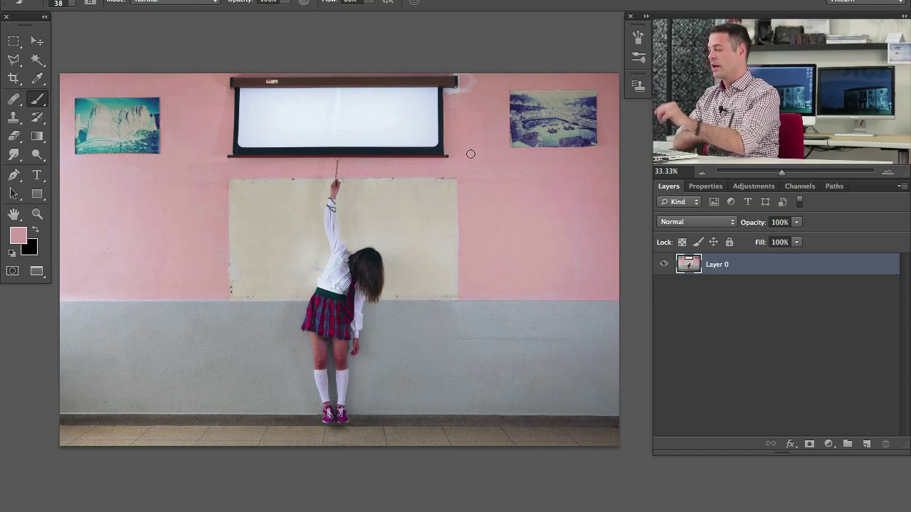
# - Crop outward past the top edge, adding a transparent strip above the classroom photo
pyautogui.moveTo(373, 193); pyautogui.dragTo(377, 204)
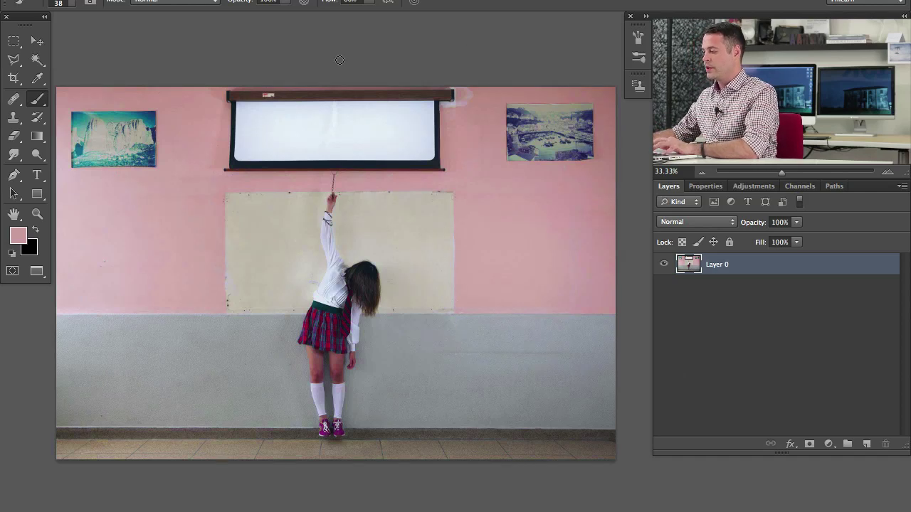
pyautogui.press('c')
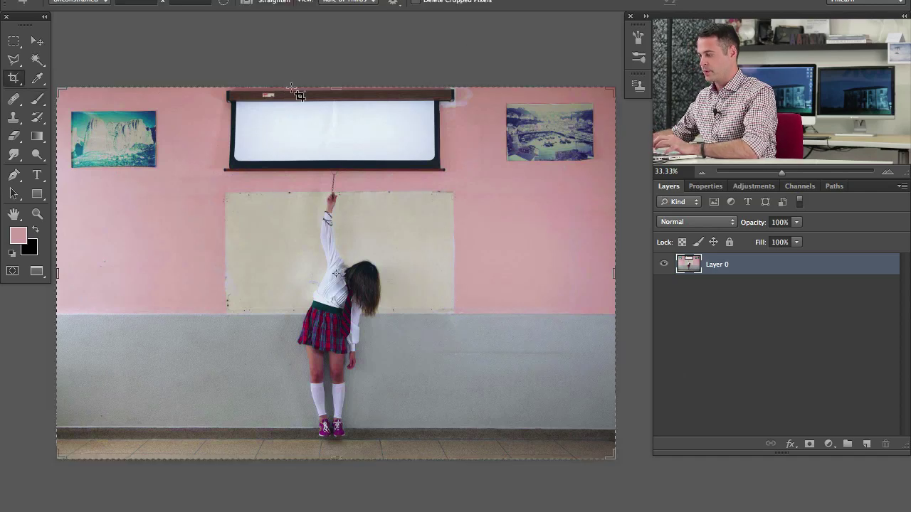
pyautogui.moveTo(351, 75); pyautogui.dragTo(334, 51)
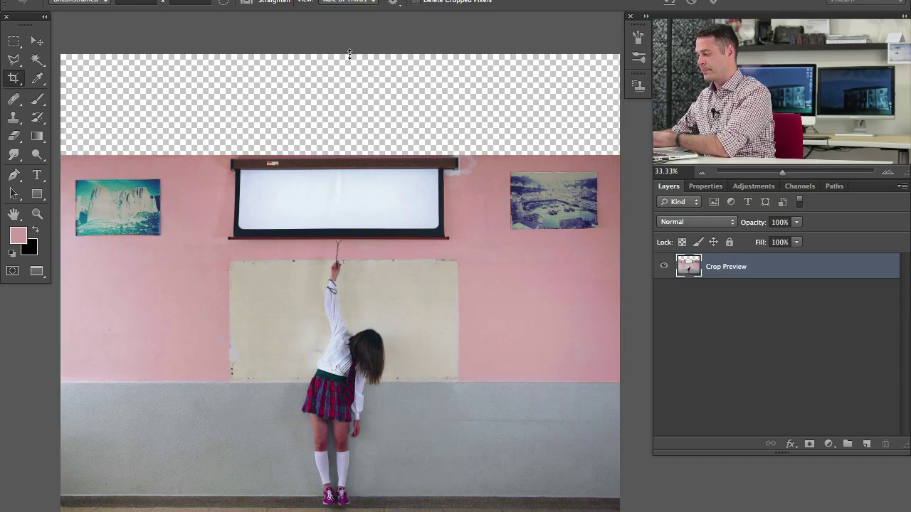
pyautogui.press('Return')
pyautogui.moveTo(504, 223); pyautogui.dragTo(420, 210)
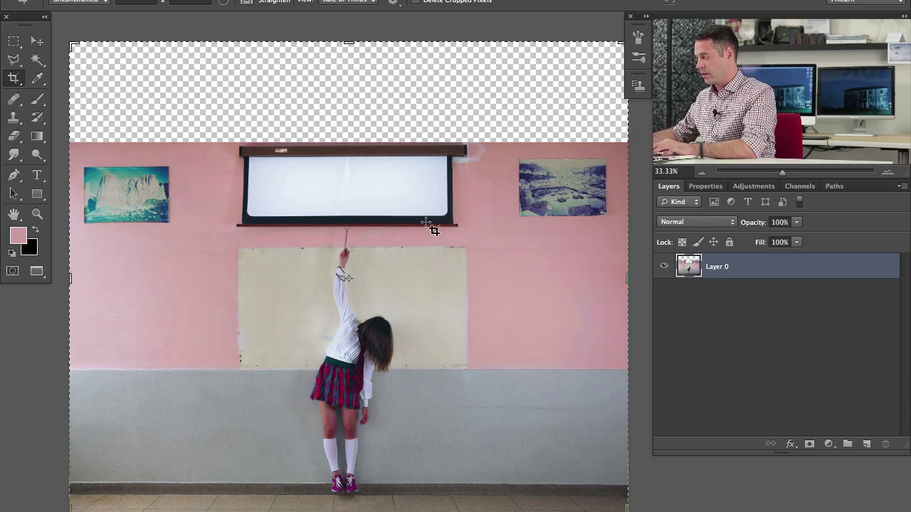
pyautogui.click(423, 139)
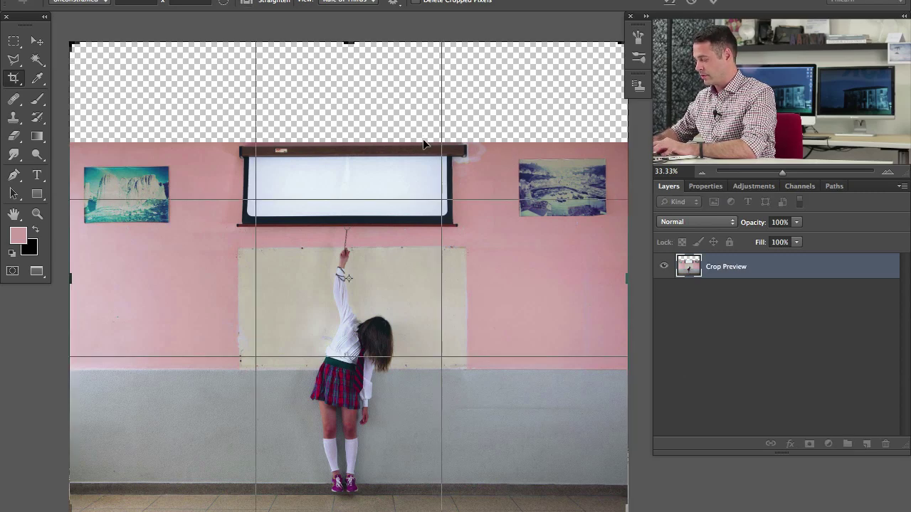
# - Duplicate Layer 0 and move the copy about 5.167 in upward over the transparent strip
pyautogui.press('b')
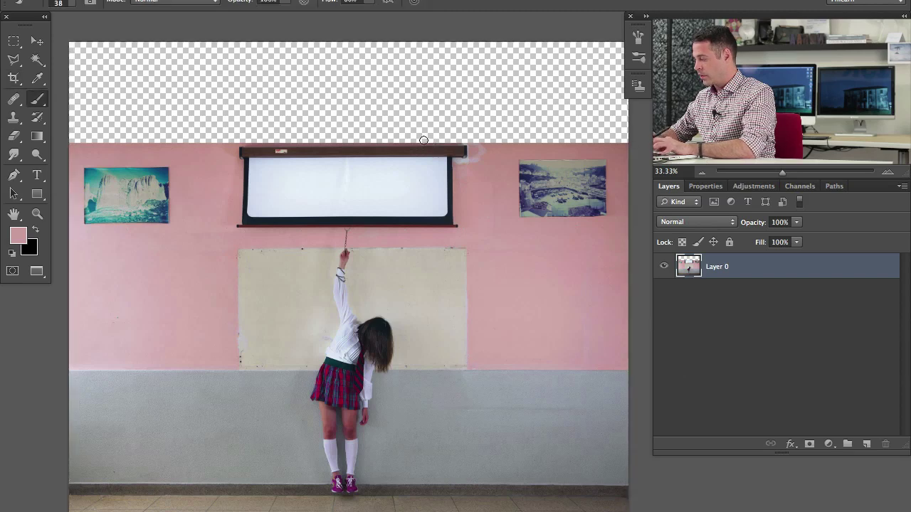
pyautogui.hotkey('ctrl', 'j')
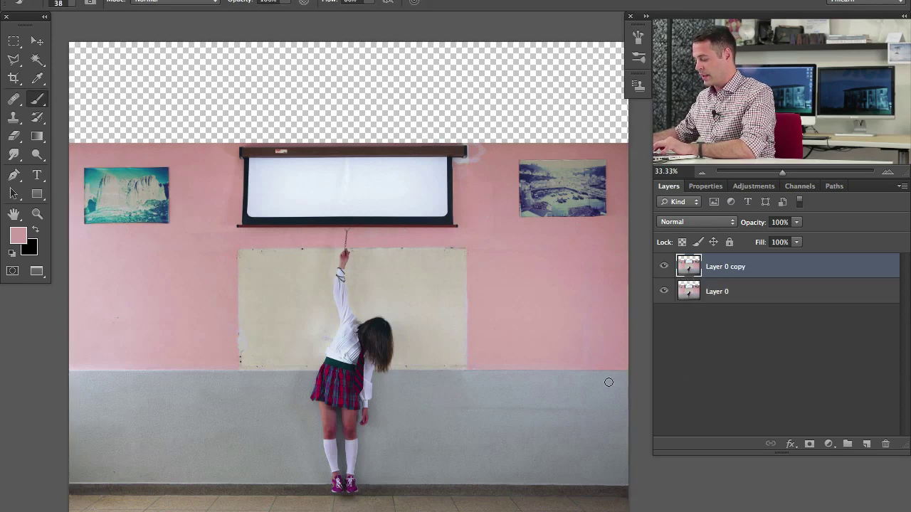
pyautogui.press('v')
pyautogui.moveTo(493, 305); pyautogui.dragTo(499, 191)
pyautogui.moveTo(559, 192); pyautogui.dragTo(493, 193)
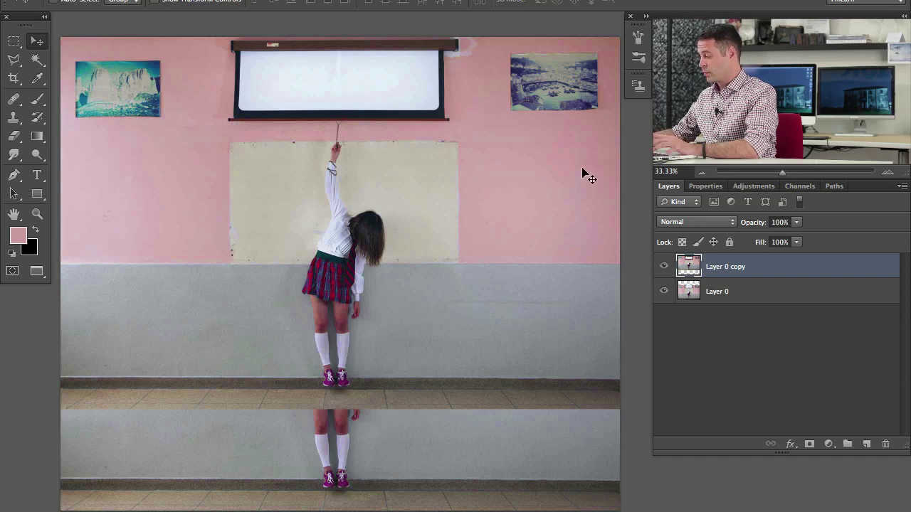
# - Mask Layer 0 copy with a 290 px black brush to blend the repeated screen into the original
pyautogui.click(809, 444)
pyautogui.press('b')
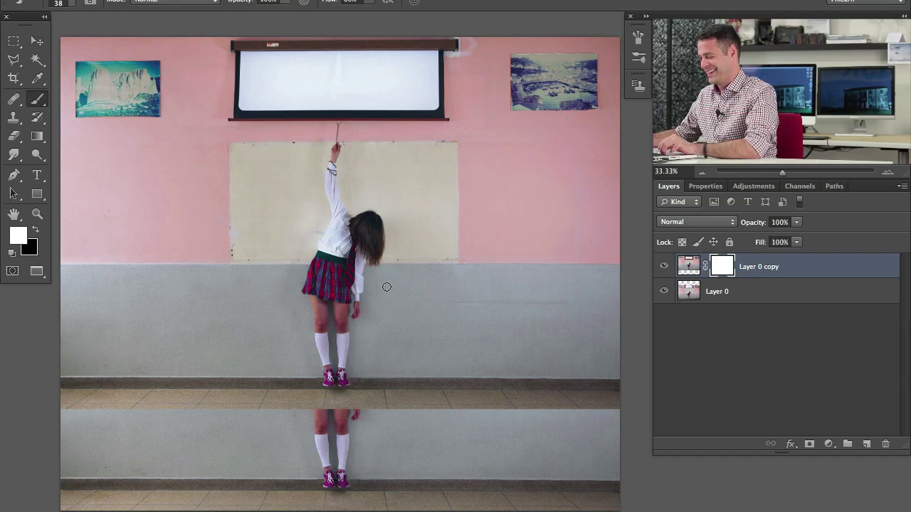
pyautogui.press('x')
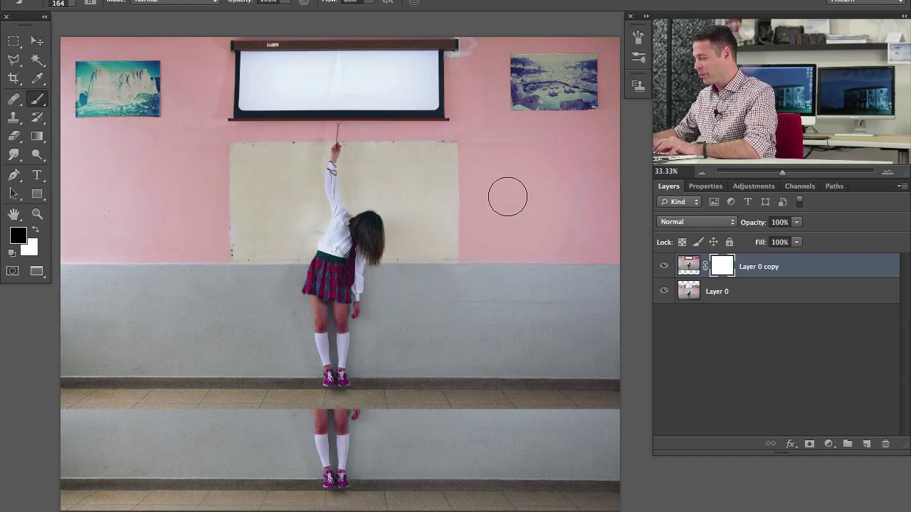
pyautogui.moveTo(306, 285)
pyautogui.mouseDown()
pyautogui.moveTo(439, 272)
pyautogui.moveTo(611, 282)
pyautogui.moveTo(463, 325)
pyautogui.moveTo(463, 376)
pyautogui.moveTo(562, 412)
pyautogui.moveTo(441, 374)
pyautogui.moveTo(500, 403)
pyautogui.moveTo(278, 372)
pyautogui.moveTo(274, 313)
pyautogui.moveTo(354, 276)
pyautogui.moveTo(315, 258)
pyautogui.moveTo(352, 203)
pyautogui.moveTo(313, 171)
pyautogui.moveTo(207, 225)
pyautogui.moveTo(295, 257)
pyautogui.moveTo(464, 235)
pyautogui.moveTo(197, 274)
pyautogui.moveTo(204, 232)
pyautogui.moveTo(262, 211)
pyautogui.moveTo(392, 211)
pyautogui.moveTo(492, 264)
pyautogui.moveTo(143, 278)
pyautogui.moveTo(68, 262)
pyautogui.moveTo(81, 320)
pyautogui.mouseUp()
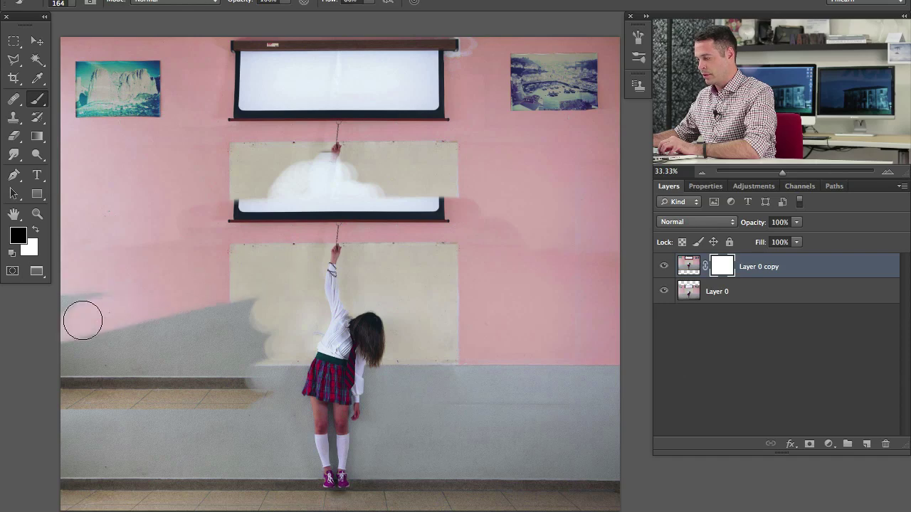
pyautogui.press(']')
pyautogui.press(']')
pyautogui.press(']')
pyautogui.press(']')
pyautogui.press(']')
pyautogui.moveTo(181, 309)
pyautogui.mouseDown()
pyautogui.moveTo(154, 327)
pyautogui.moveTo(285, 356)
pyautogui.moveTo(295, 392)
pyautogui.mouseUp()
pyautogui.moveTo(446, 196)
pyautogui.mouseDown()
pyautogui.moveTo(459, 159)
pyautogui.moveTo(451, 141)
pyautogui.moveTo(427, 177)
pyautogui.moveTo(357, 192)
pyautogui.moveTo(280, 183)
pyautogui.mouseUp()
pyautogui.hotkey('ctrl', 'z')
pyautogui.press('x')
pyautogui.moveTo(453, 135)
pyautogui.mouseDown()
pyautogui.moveTo(459, 201)
pyautogui.moveTo(482, 203)
pyautogui.moveTo(492, 224)
pyautogui.moveTo(472, 190)
pyautogui.moveTo(494, 218)
pyautogui.mouseUp()
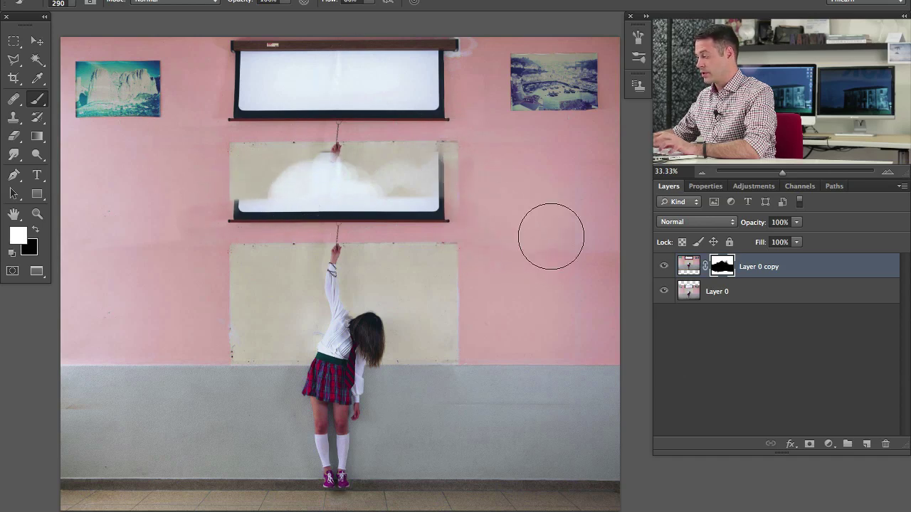
pyautogui.click(658, 271)
pyautogui.click(658, 270)
pyautogui.click(659, 270)
pyautogui.click(658, 270)
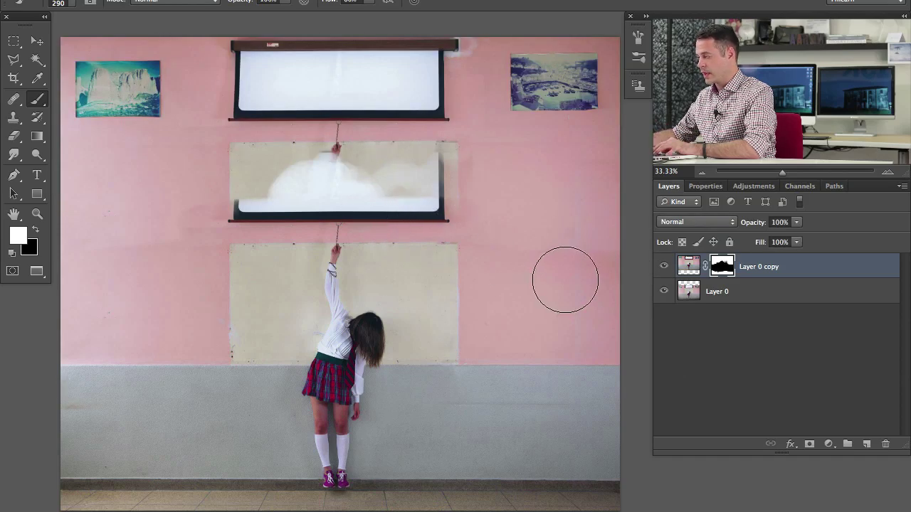
# - Zoom in on the screens and add a new empty Layer 1 on top
pyautogui.hotkey('ctrl', '+')
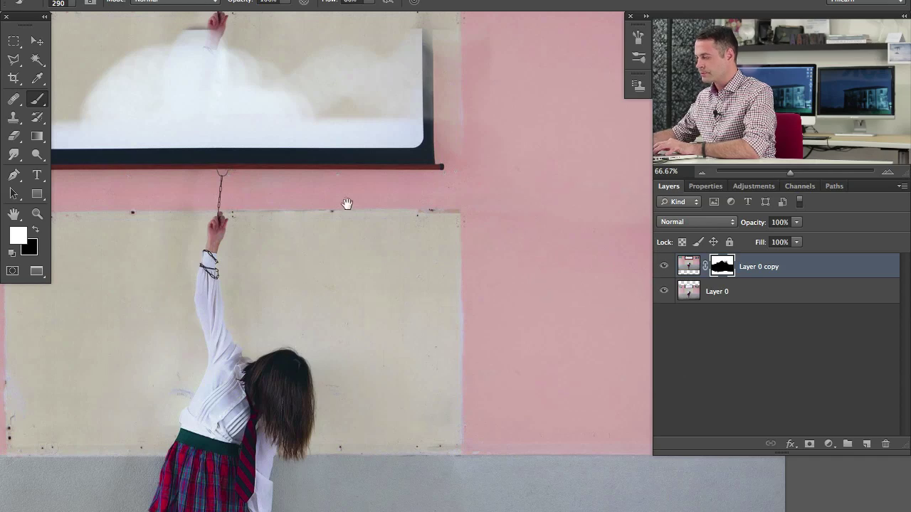
pyautogui.moveTo(348, 204); pyautogui.dragTo(411, 391)
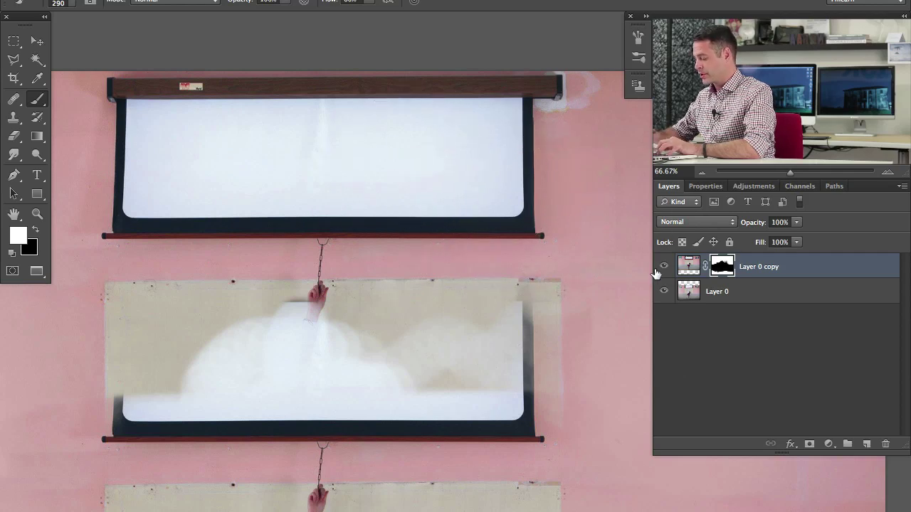
pyautogui.hotkey('ctrl', 'alt', 'shift', 'n')
pyautogui.press('l')
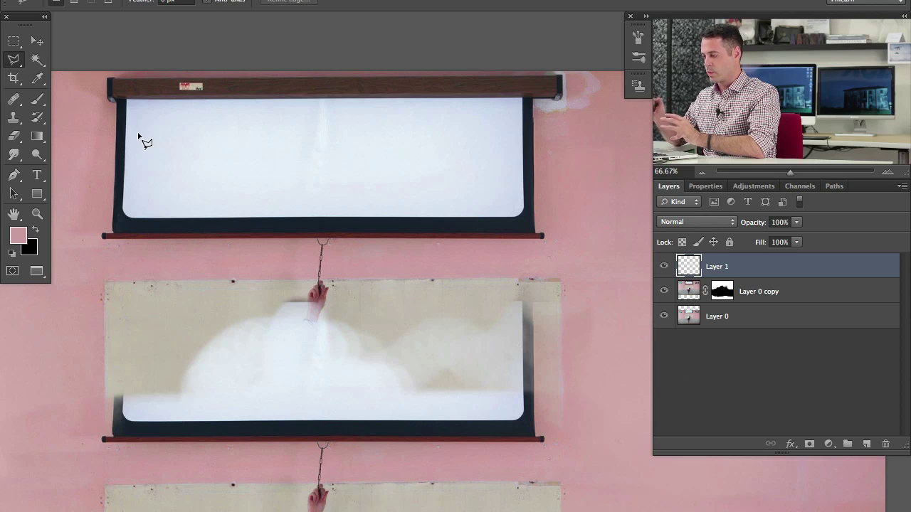
# - Draw a rectangular marquee about 12.194 × 9.694 in from the top screen to the second screen's bottom right
pyautogui.click(12, 44)
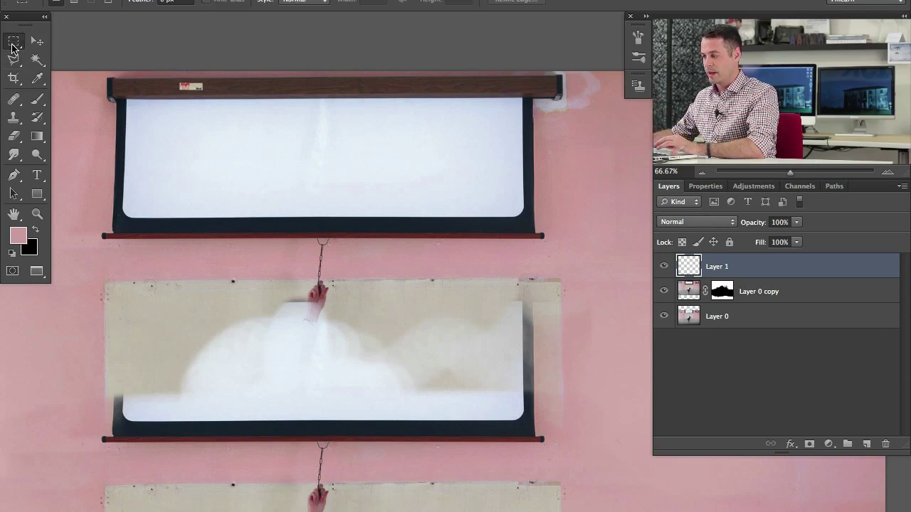
pyautogui.click(13, 59)
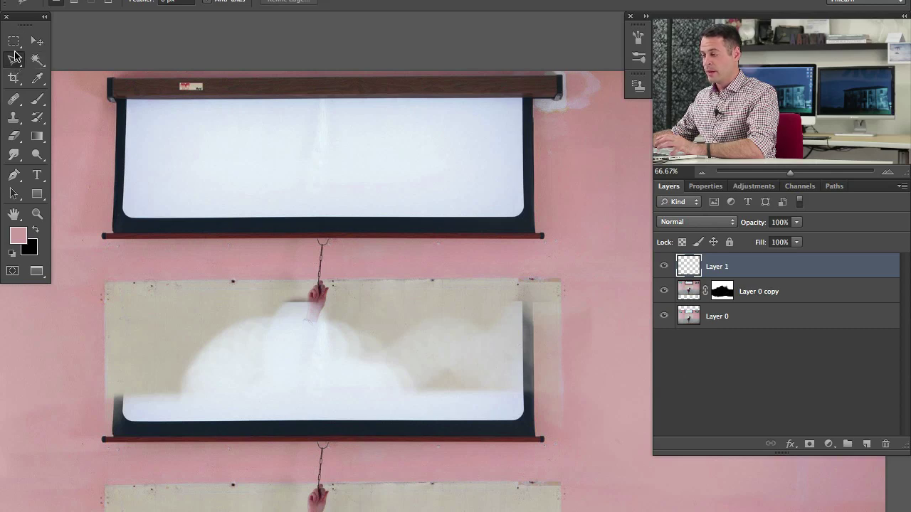
pyautogui.click(14, 42)
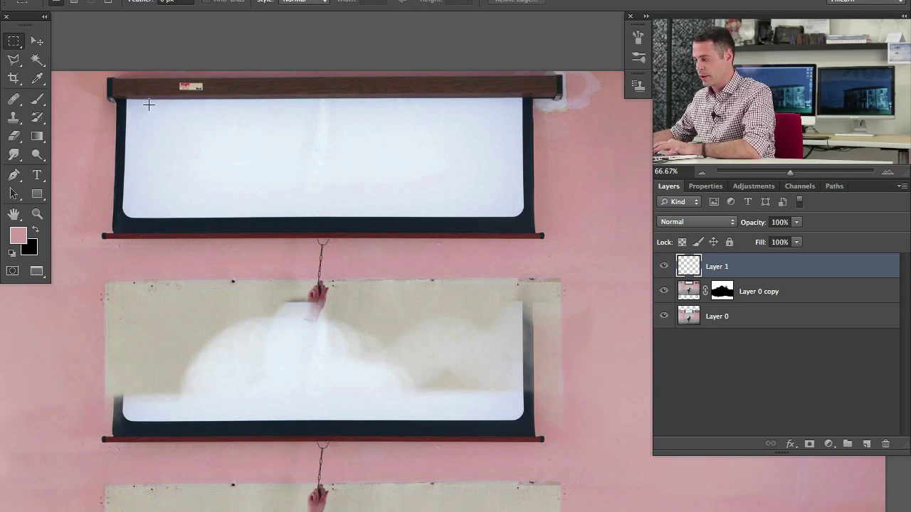
pyautogui.moveTo(116, 103); pyautogui.dragTo(531, 433)
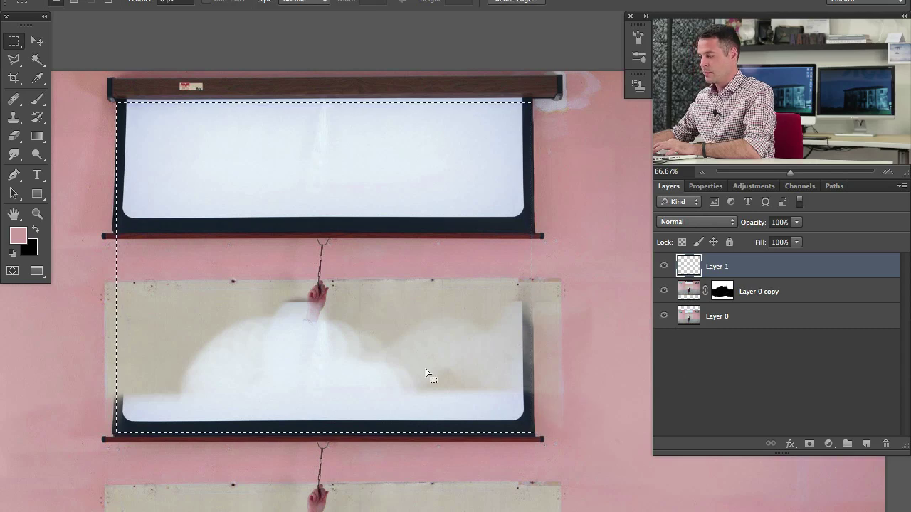
# - Paint sampled dark navy down the left and right edges of the selection
pyautogui.press('b')
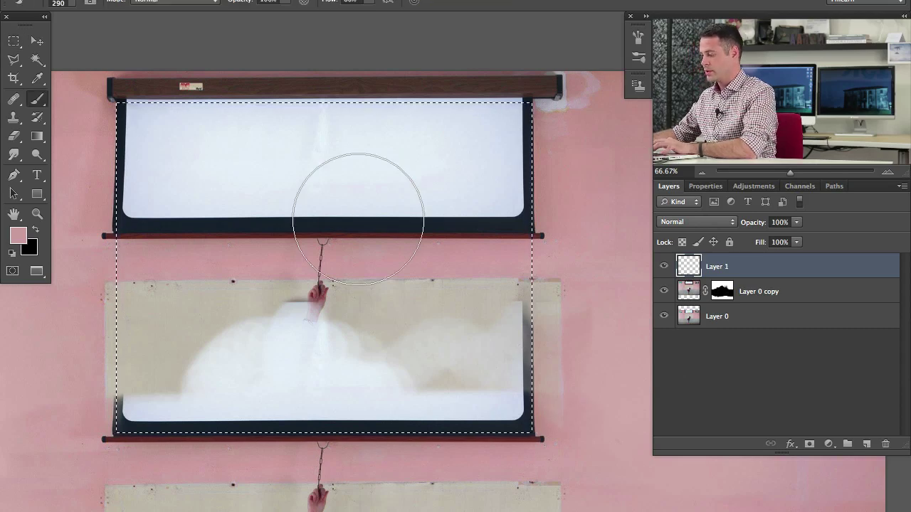
pyautogui.keyDown('alt'); pyautogui.click(508, 218); pyautogui.keyUp('alt')
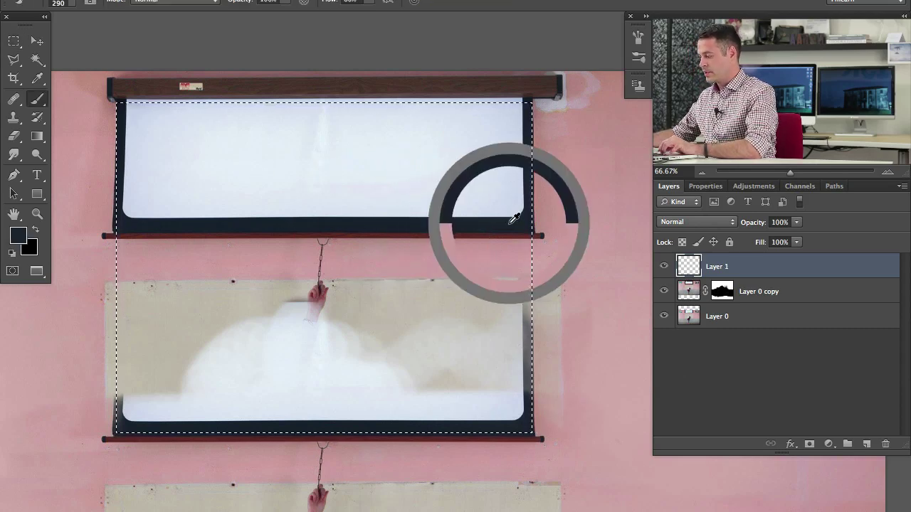
pyautogui.moveTo(513, 222)
pyautogui.mouseDown()
pyautogui.moveTo(502, 307)
pyautogui.moveTo(533, 307)
pyautogui.moveTo(527, 204)
pyautogui.moveTo(515, 192)
pyautogui.mouseUp()
pyautogui.moveTo(156, 202); pyautogui.dragTo(153, 274)
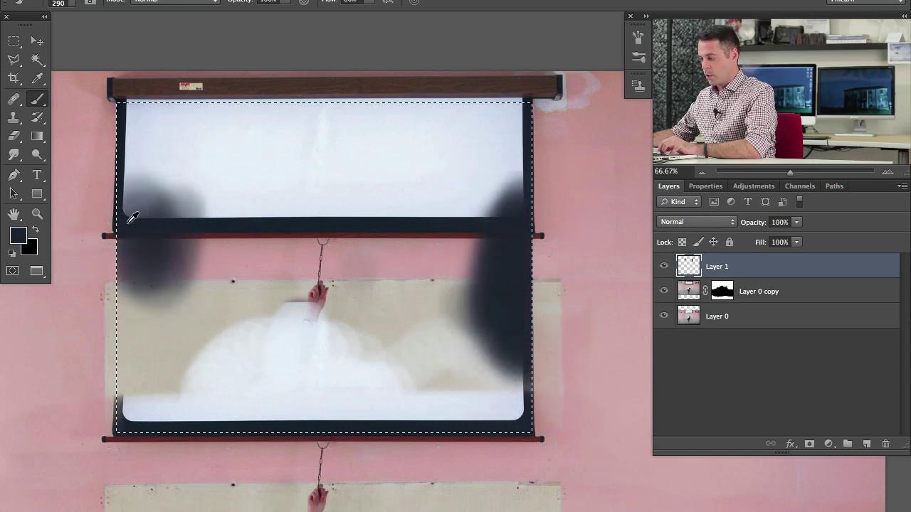
pyautogui.moveTo(127, 206)
pyautogui.mouseDown()
pyautogui.moveTo(124, 376)
pyautogui.moveTo(141, 365)
pyautogui.moveTo(128, 348)
pyautogui.moveTo(106, 380)
pyautogui.moveTo(121, 174)
pyautogui.moveTo(118, 244)
pyautogui.mouseUp()
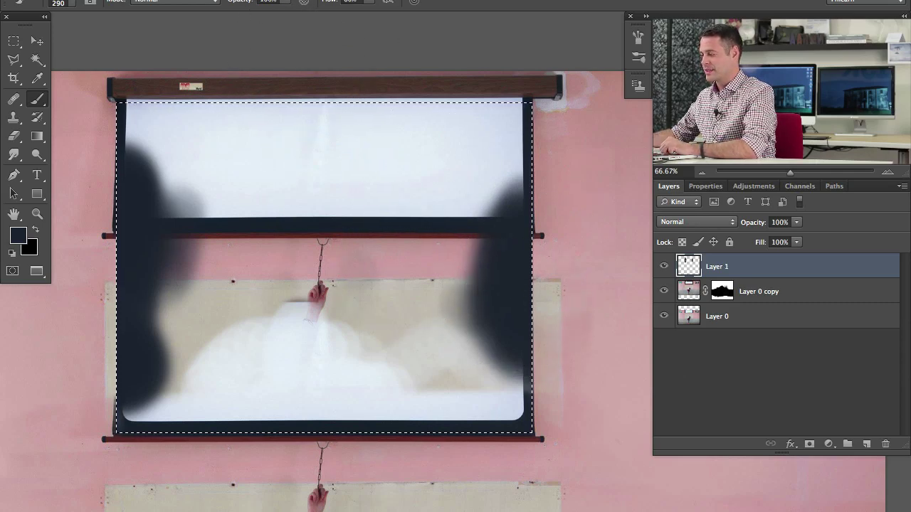
# - Invert the selection and paint pink wall colour over the rod stub outside the screen
pyautogui.click(299, 0)
pyautogui.click(315, 33)
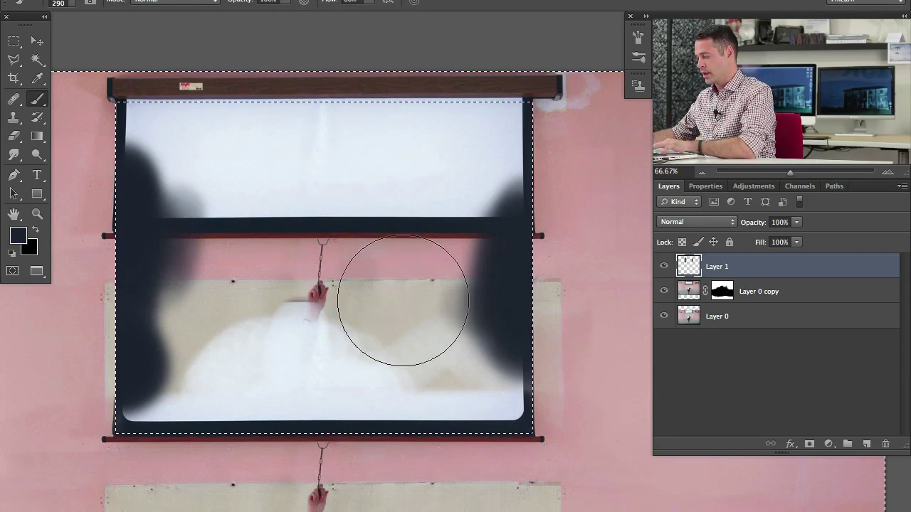
pyautogui.moveTo(535, 223)
pyautogui.mouseDown()
pyautogui.moveTo(527, 224)
pyautogui.moveTo(548, 227)
pyautogui.moveTo(532, 227)
pyautogui.moveTo(524, 244)
pyautogui.mouseUp()
pyautogui.keyDown('alt'); pyautogui.click(557, 218); pyautogui.keyUp('alt')
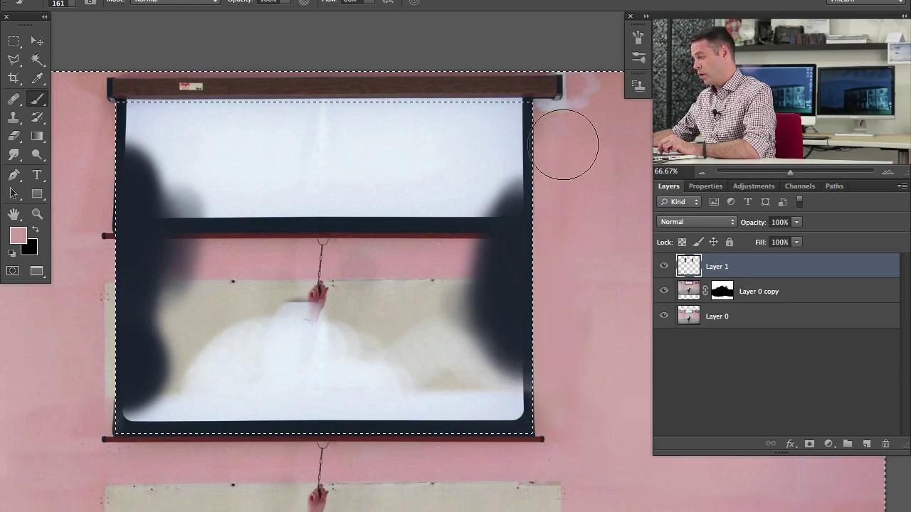
pyautogui.moveTo(101, 170)
pyautogui.mouseDown()
pyautogui.moveTo(104, 266)
pyautogui.moveTo(92, 353)
pyautogui.moveTo(102, 323)
pyautogui.moveTo(107, 397)
pyautogui.mouseUp()
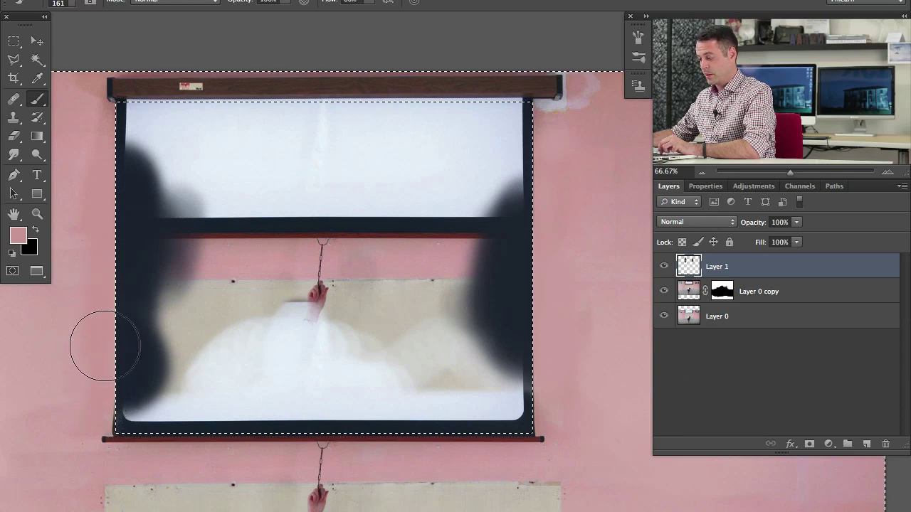
# - Restore the previous selection and invert it so only the screen interior is selected
pyautogui.hotkey('ctrl', 'd')
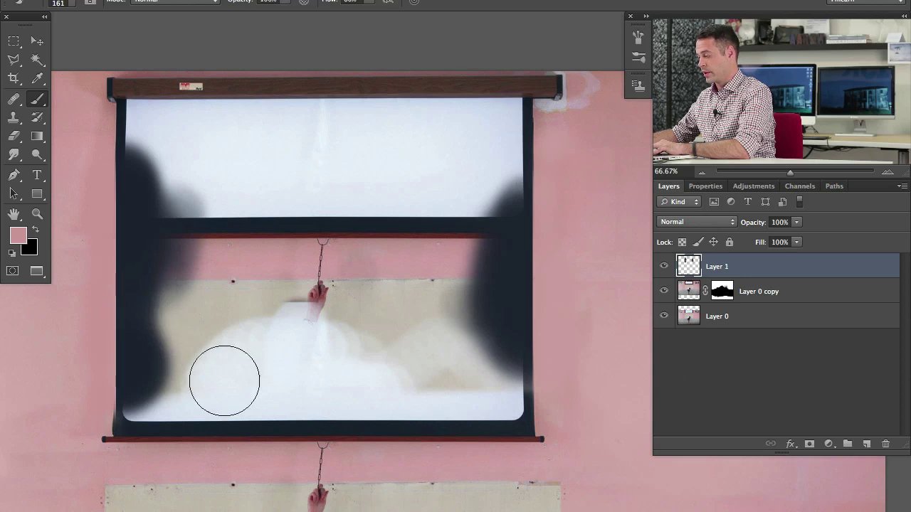
pyautogui.hotkey('ctrl', 'shift', 'd')
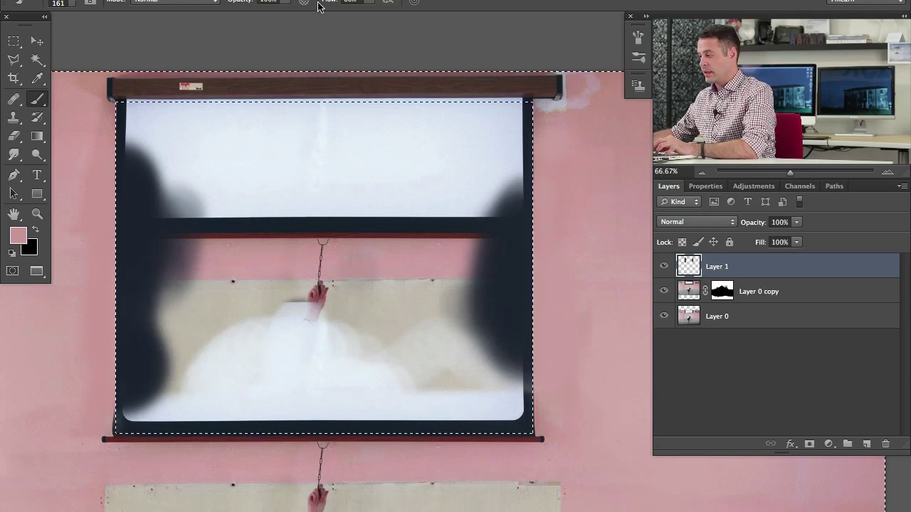
pyautogui.click(293, 2)
pyautogui.click(317, 37)
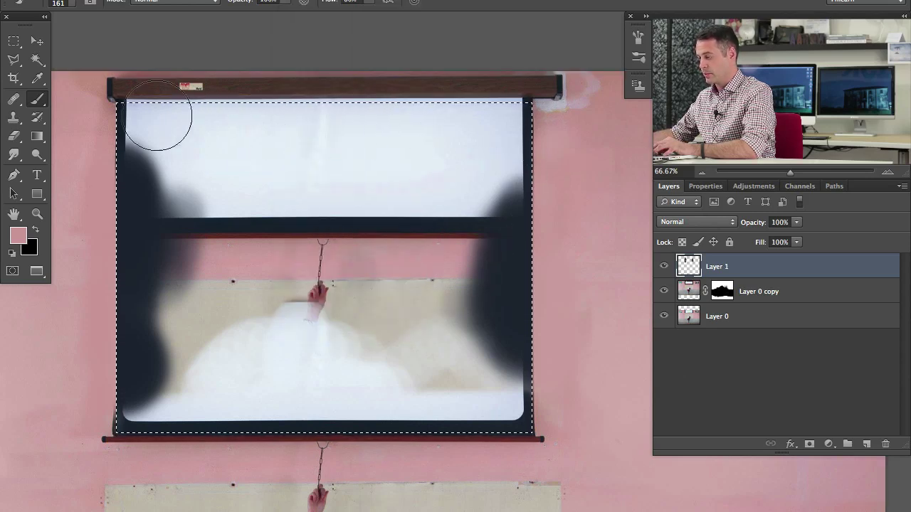
# - Transform the selection so it fits the projector screen's inner edges
pyautogui.rightClick(276, 186)
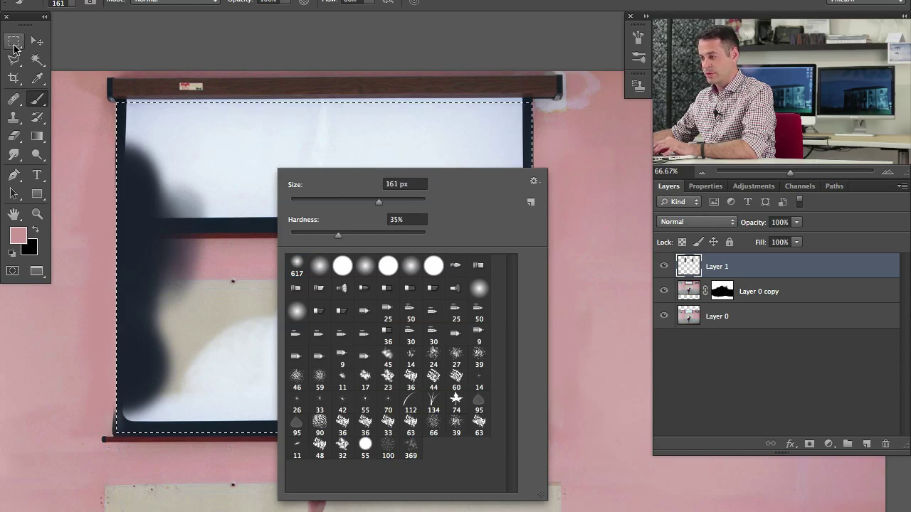
pyautogui.click(15, 42)
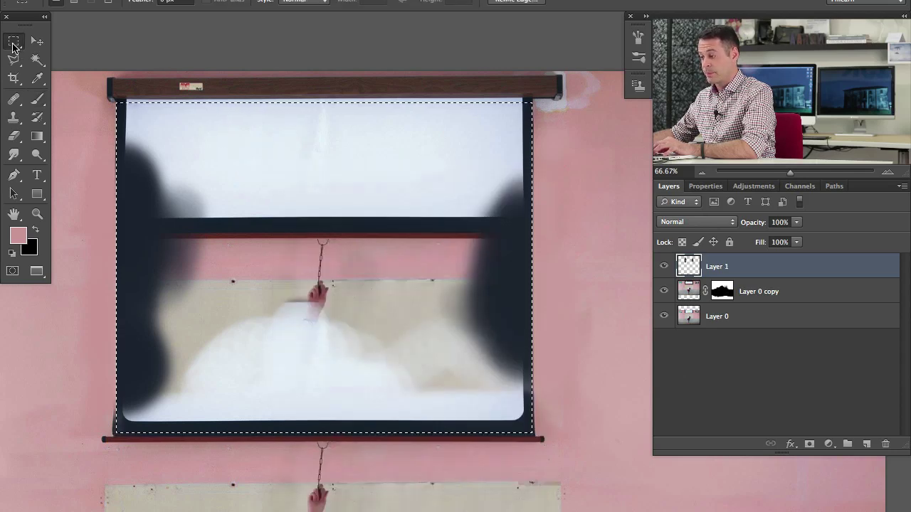
pyautogui.rightClick(285, 159)
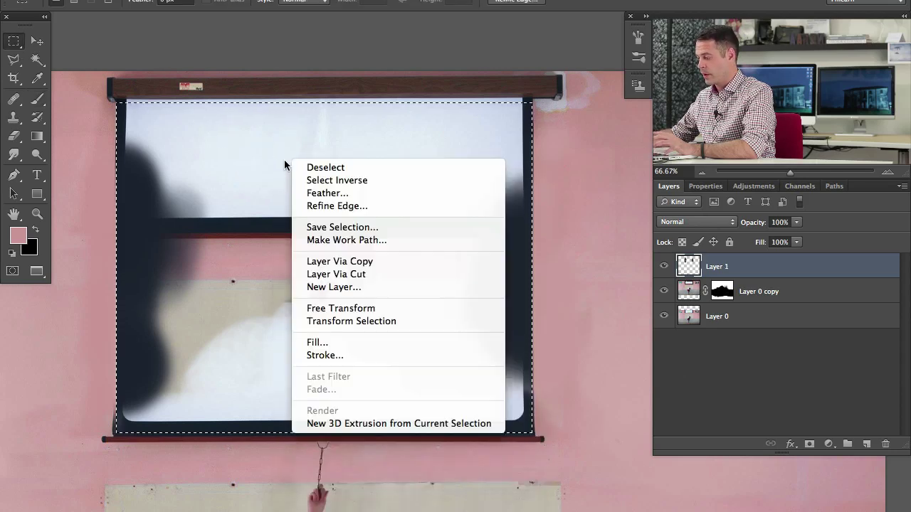
pyautogui.click(366, 320)
pyautogui.moveTo(532, 433); pyautogui.dragTo(525, 422)
pyautogui.moveTo(117, 260); pyautogui.dragTo(125, 261)
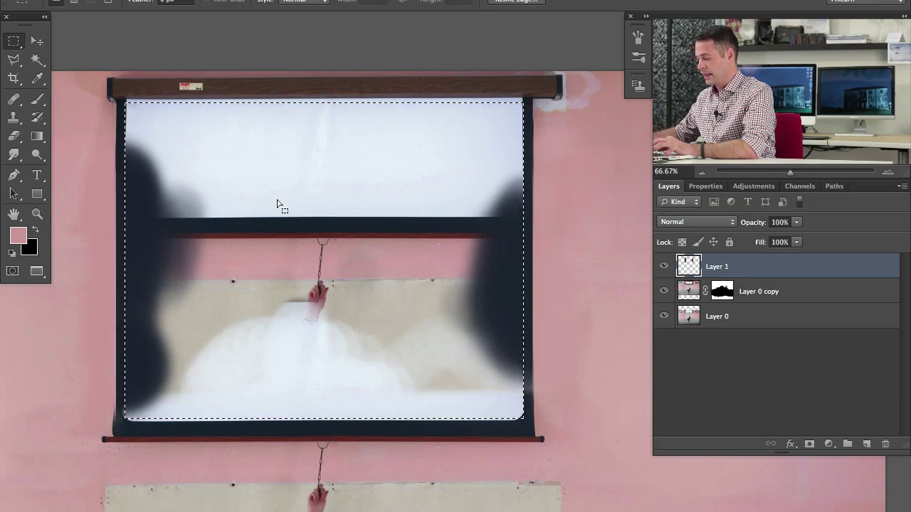
pyautogui.press('Return')
# - Paint the screen's right-side shadow with the sampled bluish white
pyautogui.press('b')
pyautogui.keyDown('alt'); pyautogui.click(480, 156); pyautogui.keyUp('alt')
pyautogui.moveTo(505, 225)
pyautogui.mouseDown()
pyautogui.moveTo(516, 194)
pyautogui.moveTo(514, 370)
pyautogui.moveTo(492, 372)
pyautogui.moveTo(479, 211)
pyautogui.moveTo(448, 192)
pyautogui.moveTo(382, 220)
pyautogui.moveTo(285, 234)
pyautogui.moveTo(351, 309)
pyautogui.moveTo(349, 337)
pyautogui.moveTo(441, 256)
pyautogui.moveTo(456, 301)
pyautogui.moveTo(228, 342)
pyautogui.moveTo(323, 319)
pyautogui.moveTo(437, 370)
pyautogui.moveTo(278, 242)
pyautogui.moveTo(203, 322)
pyautogui.moveTo(226, 289)
pyautogui.moveTo(177, 146)
pyautogui.moveTo(157, 183)
pyautogui.moveTo(132, 157)
pyautogui.moveTo(155, 291)
pyautogui.moveTo(138, 382)
pyautogui.moveTo(164, 330)
pyautogui.moveTo(175, 339)
pyautogui.moveTo(155, 349)
pyautogui.moveTo(138, 339)
pyautogui.moveTo(190, 260)
pyautogui.mouseUp()
# - Deselect, zoom in, and repaint the dark navy frame edge at the screen's lower left
pyautogui.press('super+d')
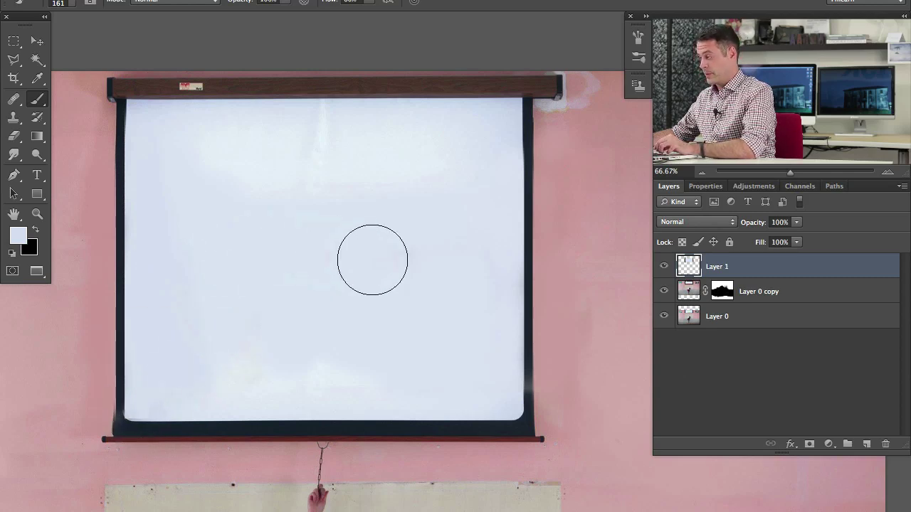
pyautogui.moveTo(127, 409); pyautogui.dragTo(71, 409)
pyautogui.press('super+plus')
pyautogui.press('super+plus')
pyautogui.moveTo(242, 392)
pyautogui.mouseDown()
pyautogui.moveTo(258, 325)
pyautogui.moveTo(340, 307)
pyautogui.mouseUp()
pyautogui.moveTo(238, 382); pyautogui.dragTo(223, 372)
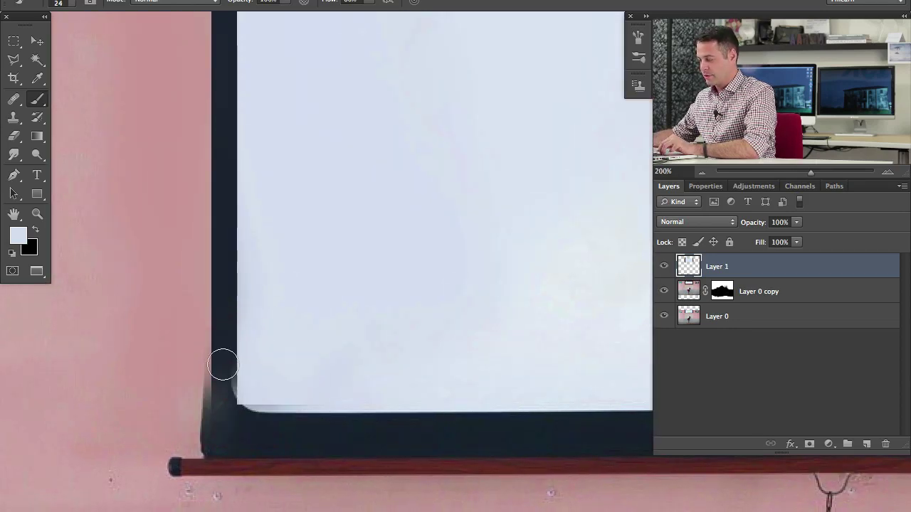
pyautogui.keyDown('alt'); pyautogui.click(225, 354); pyautogui.keyUp('alt')
pyautogui.keyDown('alt'); pyautogui.click(223, 349); pyautogui.keyUp('alt')
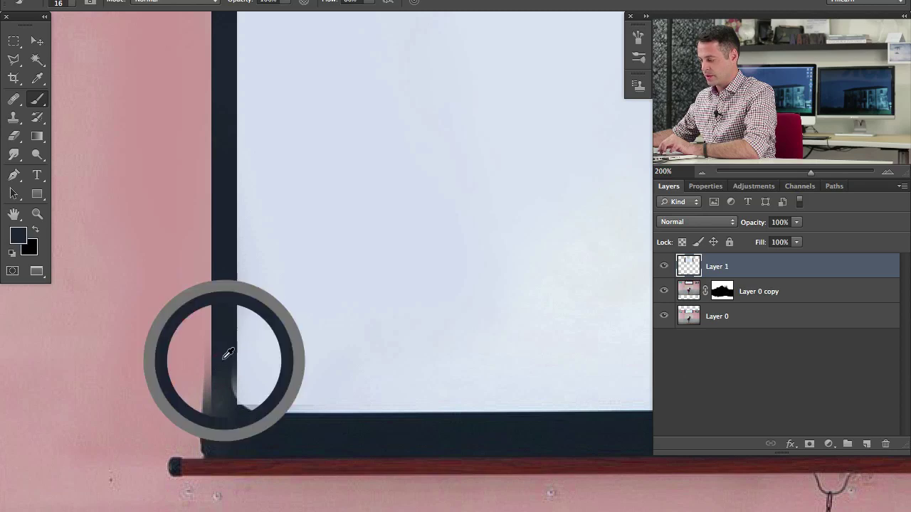
pyautogui.moveTo(220, 350)
pyautogui.mouseDown()
pyautogui.moveTo(219, 313)
pyautogui.moveTo(220, 382)
pyautogui.mouseUp()
# - Round the lower-left inner corner in white and cover the right frame's light streak with navy
pyautogui.keyDown('alt'); pyautogui.click(246, 346); pyautogui.keyUp('alt')
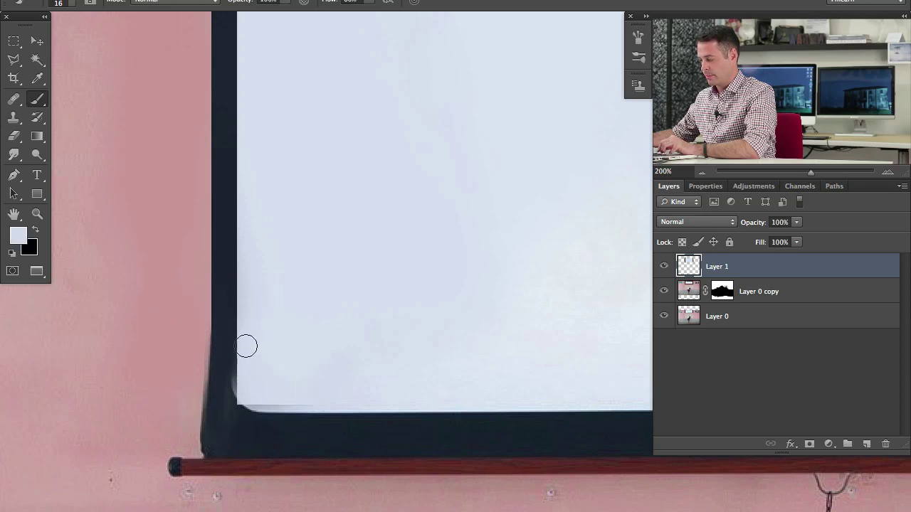
pyautogui.moveTo(246, 346)
pyautogui.mouseDown()
pyautogui.moveTo(242, 398)
pyautogui.moveTo(303, 405)
pyautogui.mouseUp()
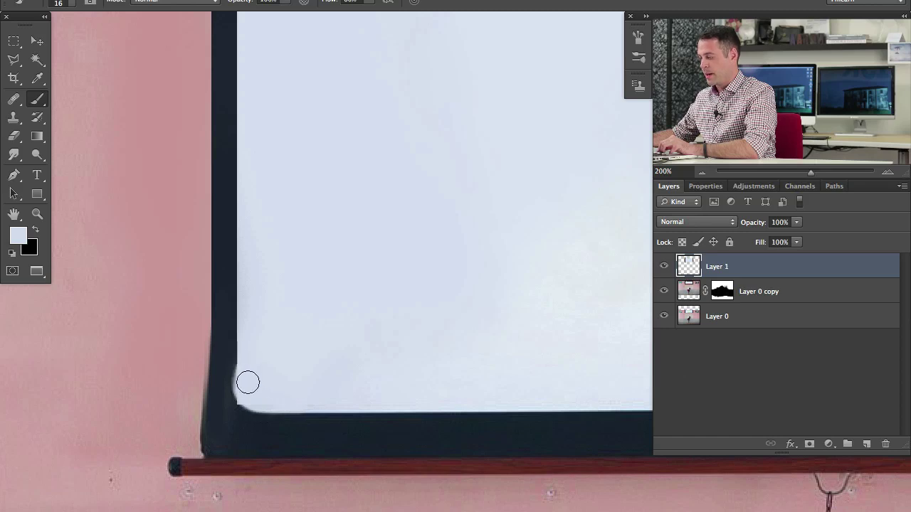
pyautogui.keyDown('alt'); pyautogui.click(226, 357); pyautogui.keyUp('alt')
pyautogui.moveTo(225, 358)
pyautogui.mouseDown()
pyautogui.moveTo(236, 419)
pyautogui.moveTo(260, 419)
pyautogui.moveTo(246, 424)
pyautogui.mouseUp()
pyautogui.hscroll(10, 326, 398)
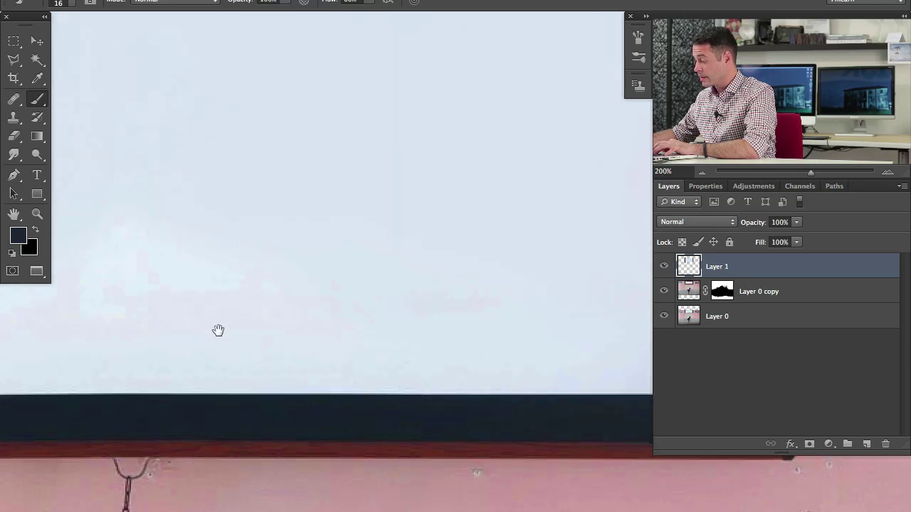
pyautogui.moveTo(427, 316)
pyautogui.mouseDown()
pyautogui.moveTo(426, 281)
pyautogui.moveTo(426, 313)
pyautogui.moveTo(438, 236)
pyautogui.moveTo(425, 208)
pyautogui.moveTo(431, 304)
pyautogui.mouseUp()
pyautogui.scroll(15, 431, 303)
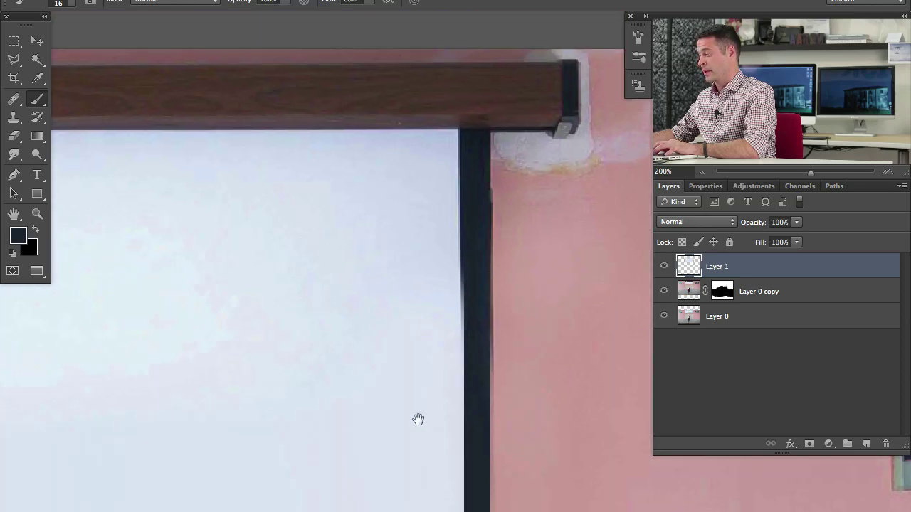
pyautogui.hotkey('ctrl', '0')
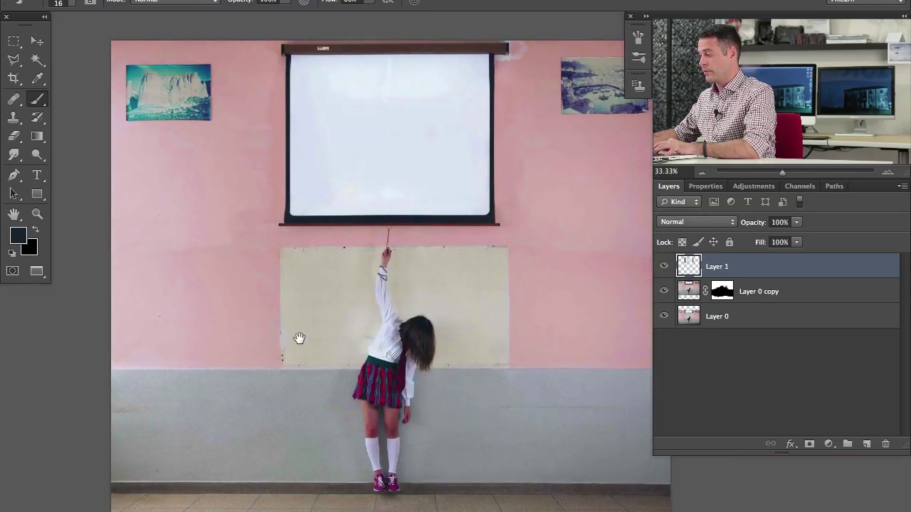
pyautogui.moveTo(298, 338); pyautogui.dragTo(296, 334)
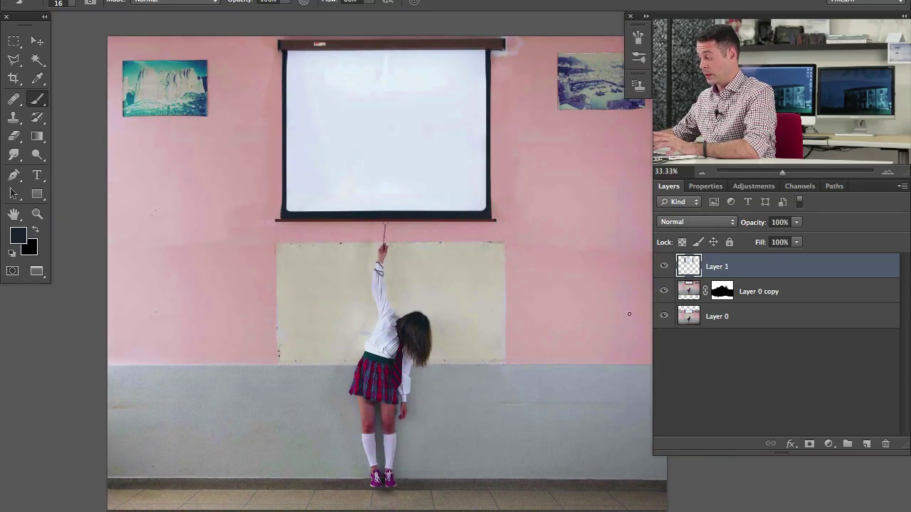
pyautogui.click(664, 266)
pyautogui.click(665, 291)
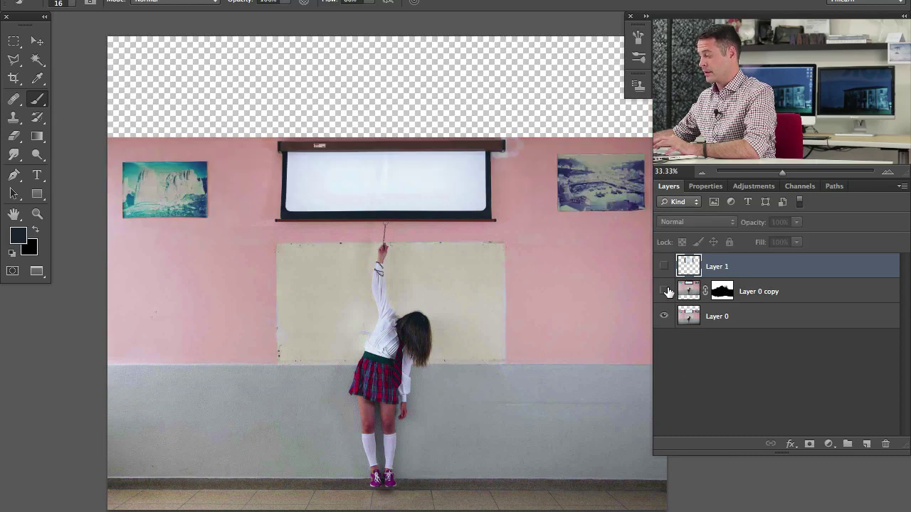
pyautogui.click(664, 266)
pyautogui.click(664, 291)
pyautogui.moveTo(537, 291)
pyautogui.mouseDown()
pyautogui.moveTo(508, 309)
pyautogui.moveTo(470, 282)
pyautogui.mouseUp()
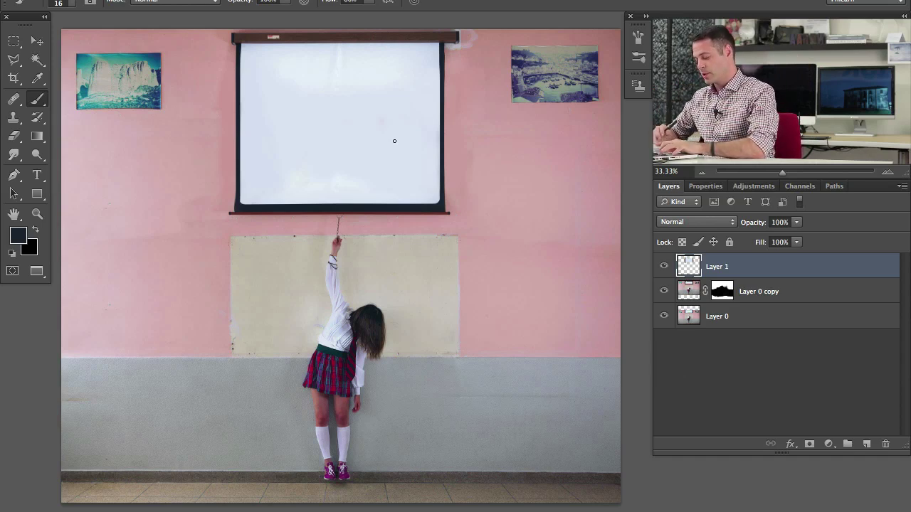
# - Add new Layer 2 and stamp all visible layers into it with Ctrl+Alt+Shift+E
pyautogui.hotkey('ctrl', 'shift', 'alt', 'n')
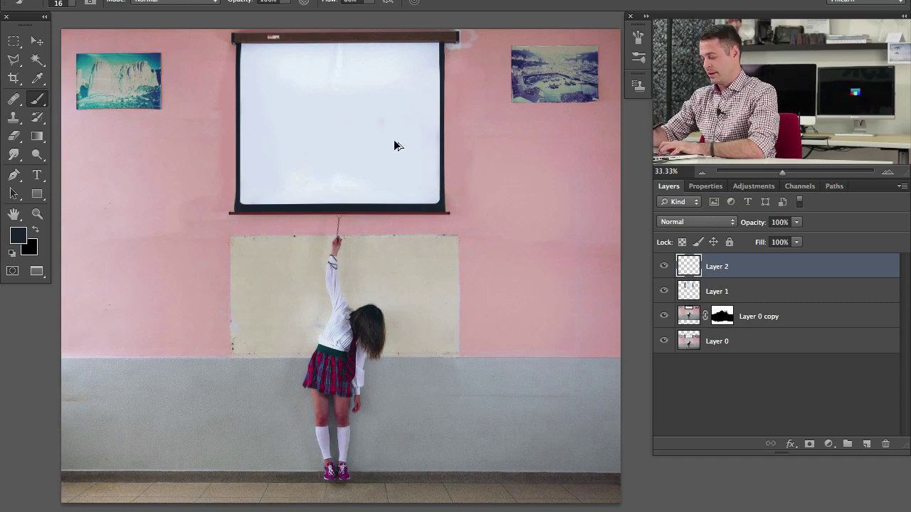
pyautogui.hotkey('ctrl', 'alt', 'shift', 'e')
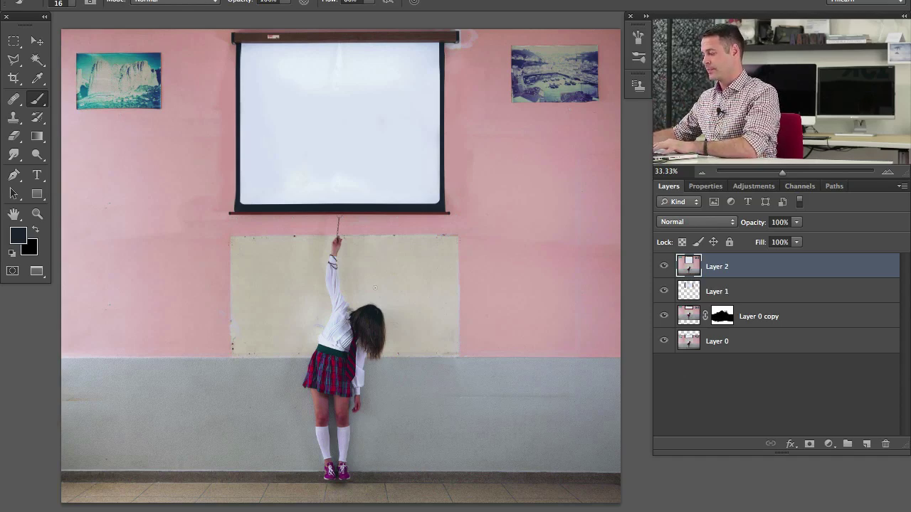
# - Test-move merged Layer 2, undo the offset, and enter Free Transform on it
pyautogui.press('v')
pyautogui.moveTo(463, 218)
pyautogui.mouseDown()
pyautogui.moveTo(254, 152)
pyautogui.moveTo(484, 294)
pyautogui.moveTo(508, 363)
pyautogui.moveTo(348, 174)
pyautogui.moveTo(455, 171)
pyautogui.moveTo(469, 199)
pyautogui.moveTo(459, 201)
pyautogui.mouseUp()
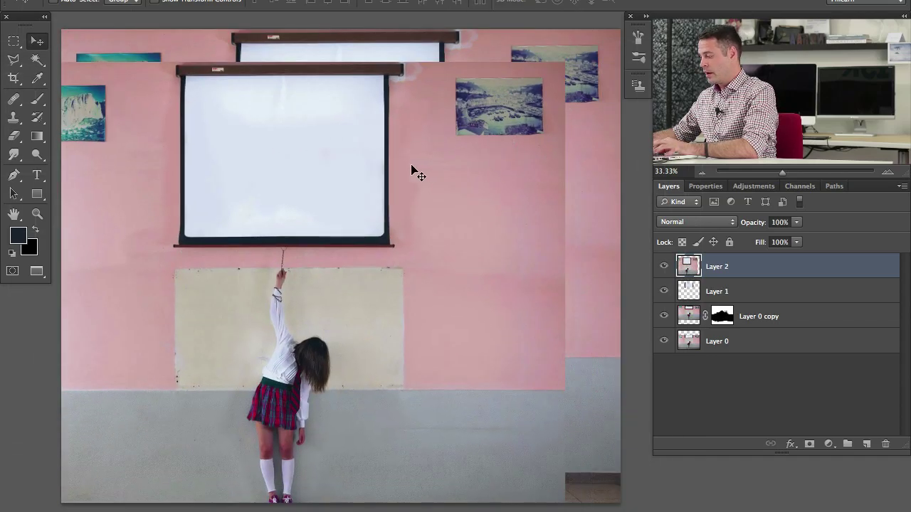
pyautogui.hotkey('ctrl', 'z')
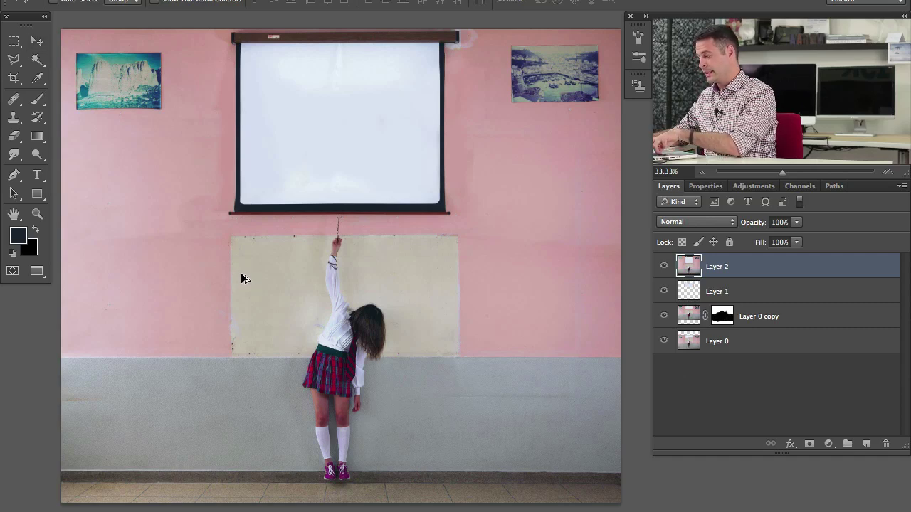
pyautogui.press('super+t')
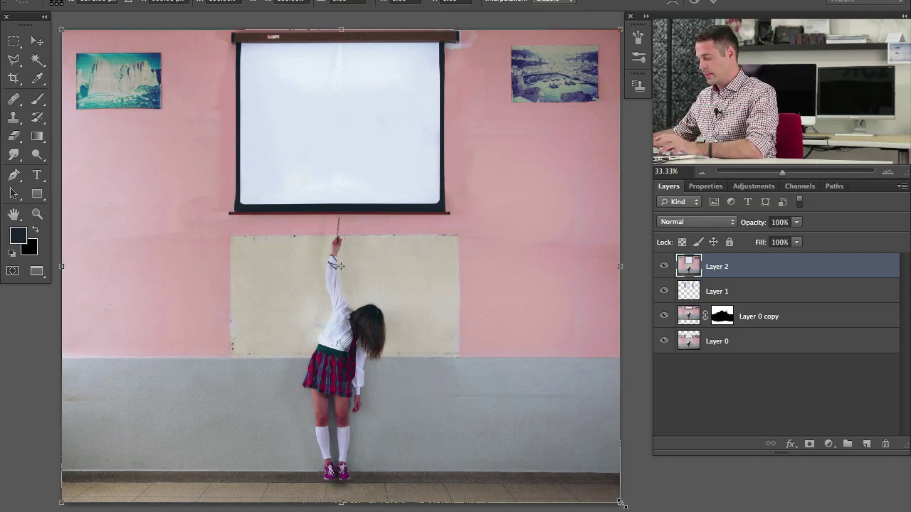
# - Scale merged Layer 2 down around its centre and position it inside the upper projector screen
pyautogui.scroll(-3, 619, 503)
pyautogui.moveTo(618, 503); pyautogui.dragTo(457, 230)
pyautogui.moveTo(415, 206)
pyautogui.mouseDown()
pyautogui.moveTo(412, 338)
pyautogui.moveTo(406, 211)
pyautogui.mouseUp()
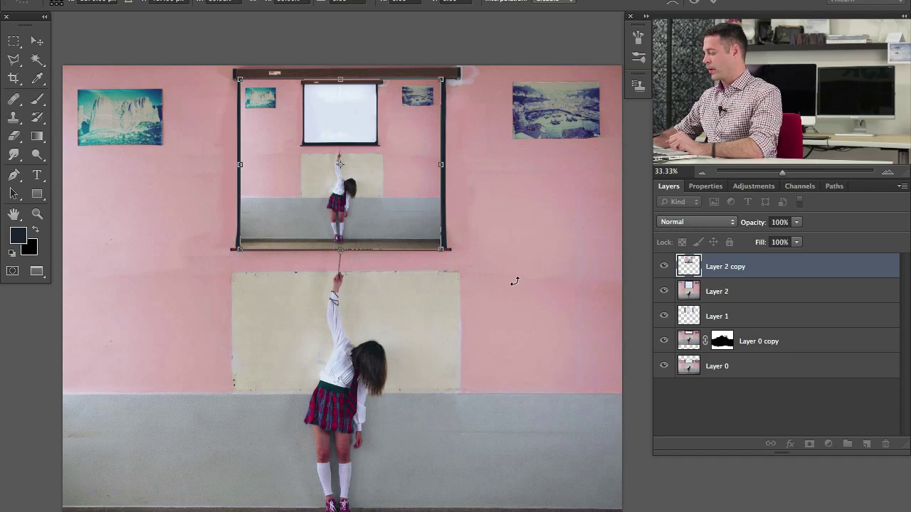
pyautogui.press('Escape')
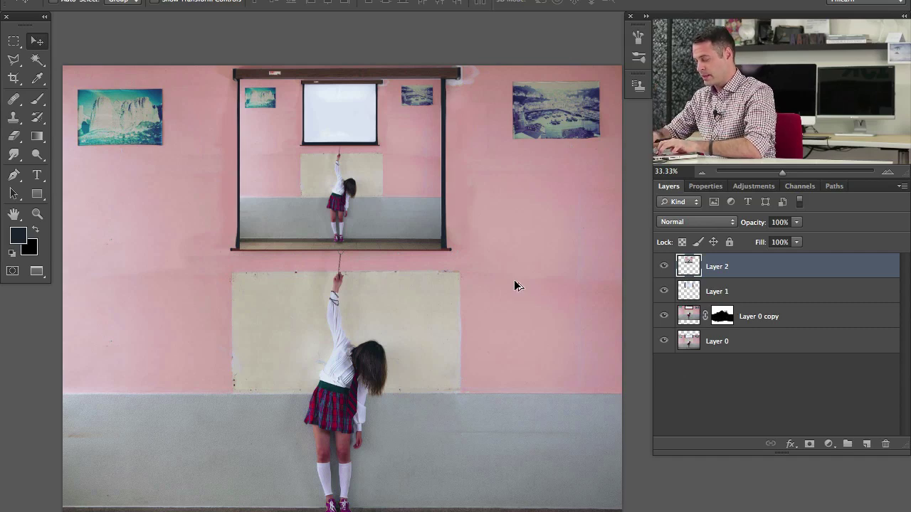
# - Repeat the last transform four times to nest four smaller copies of the scene inside the screen
pyautogui.press('super+alt+shift+t')
pyautogui.press('super+alt+shift+t')
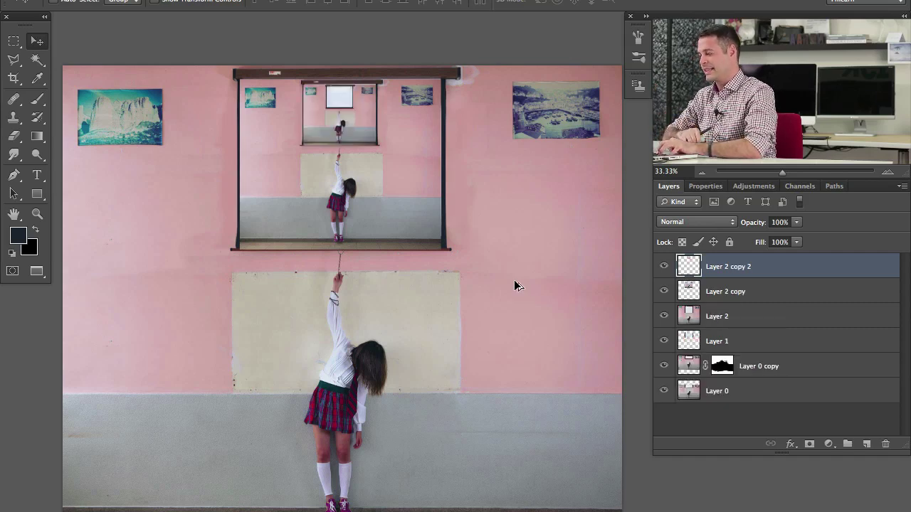
pyautogui.press('super+alt+shift+t')
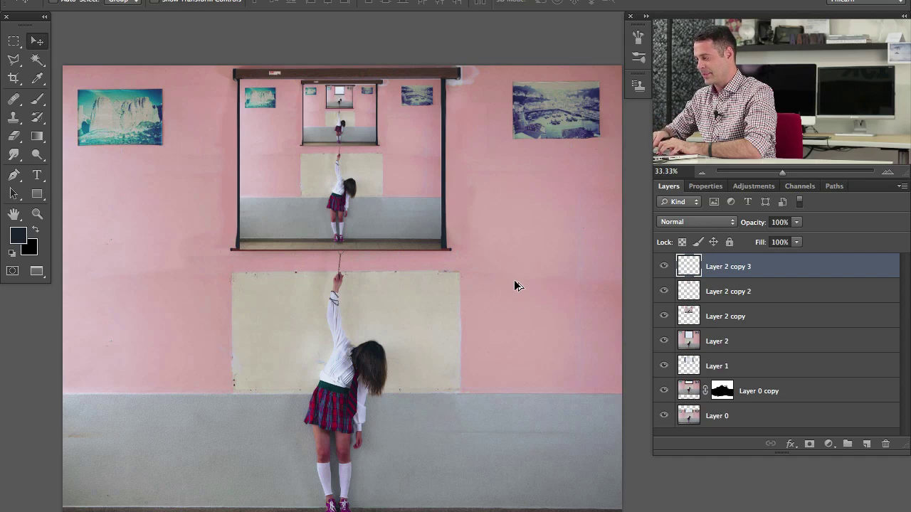
pyautogui.press('super+alt+shift+t')
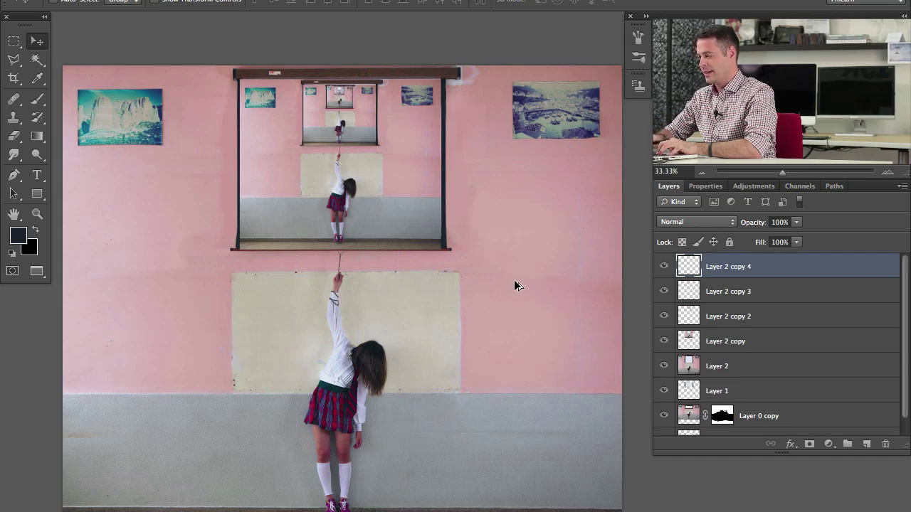
pyautogui.press('super+alt+shift+t')
pyautogui.press('super+alt+shift+t')
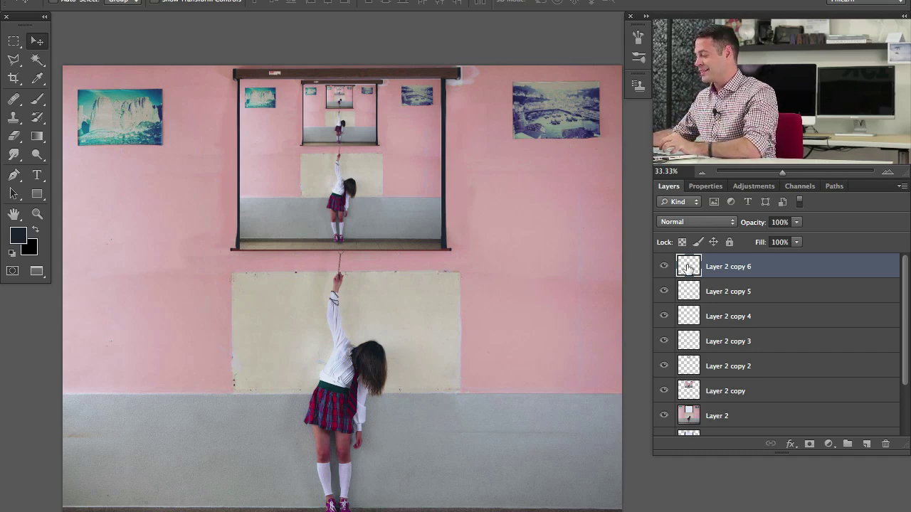
pyautogui.click(662, 269)
pyautogui.click(663, 269)
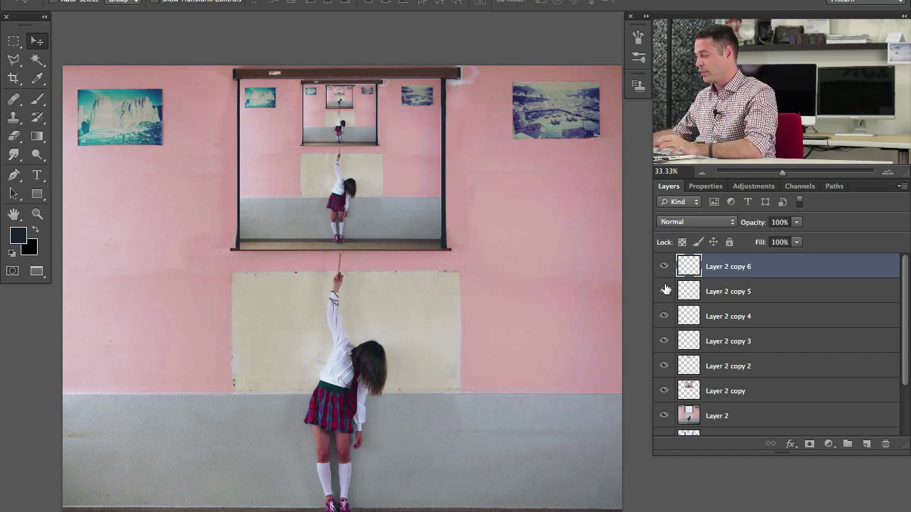
pyautogui.click(664, 315)
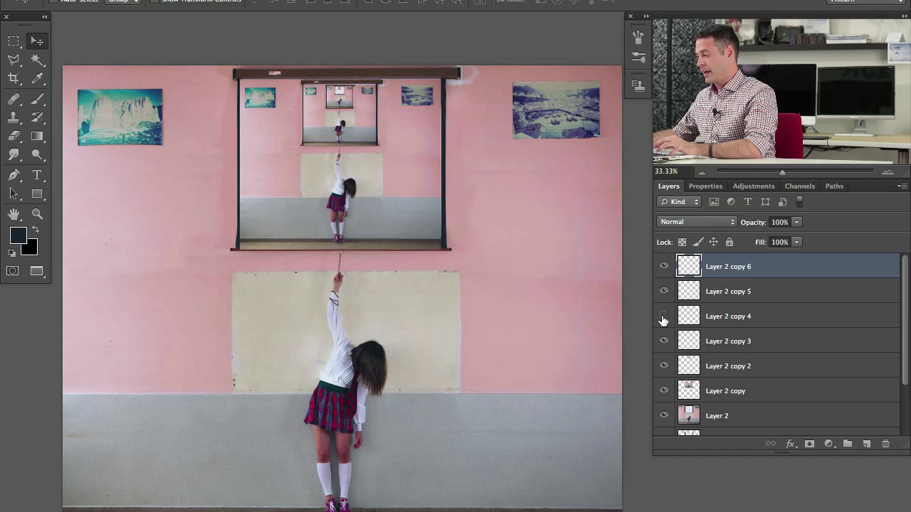
pyautogui.click(664, 316)
pyautogui.click(664, 341)
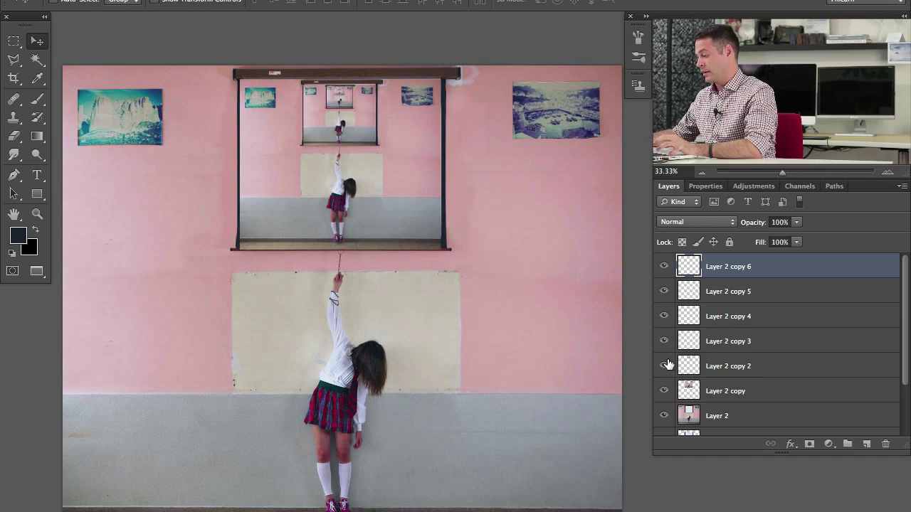
pyautogui.click(663, 366)
pyautogui.click(664, 366)
pyautogui.click(664, 366)
pyautogui.click(664, 366)
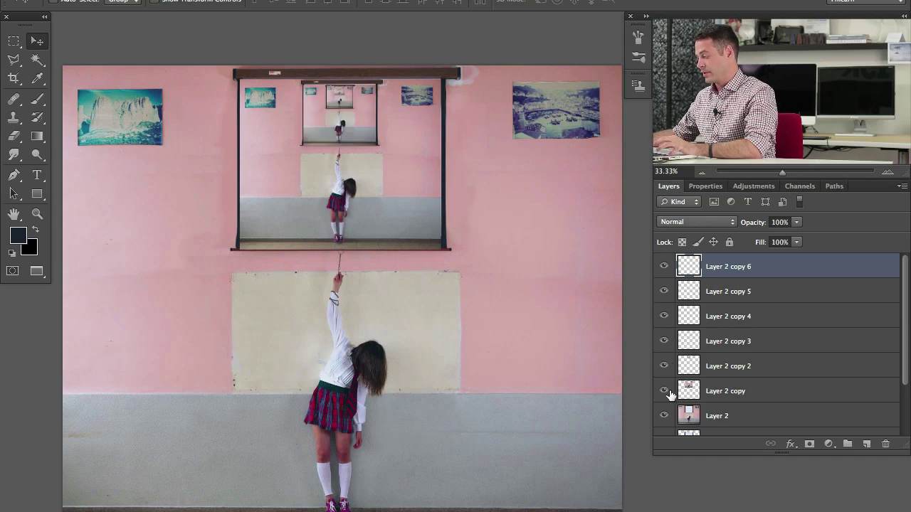
pyautogui.click(665, 390)
pyautogui.click(665, 391)
pyautogui.click(665, 391)
pyautogui.click(665, 391)
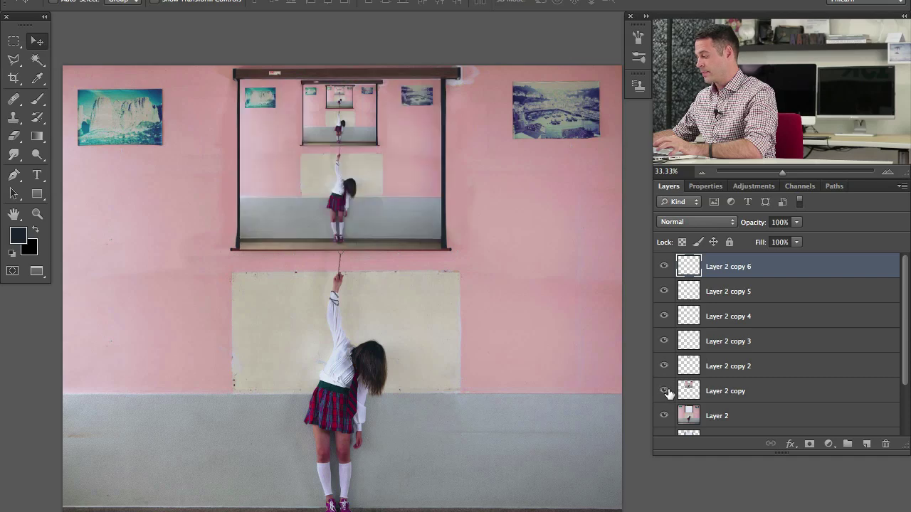
pyautogui.click(735, 391)
pyautogui.hotkey('ctrl', '+')
pyautogui.hotkey('ctrl', '+')
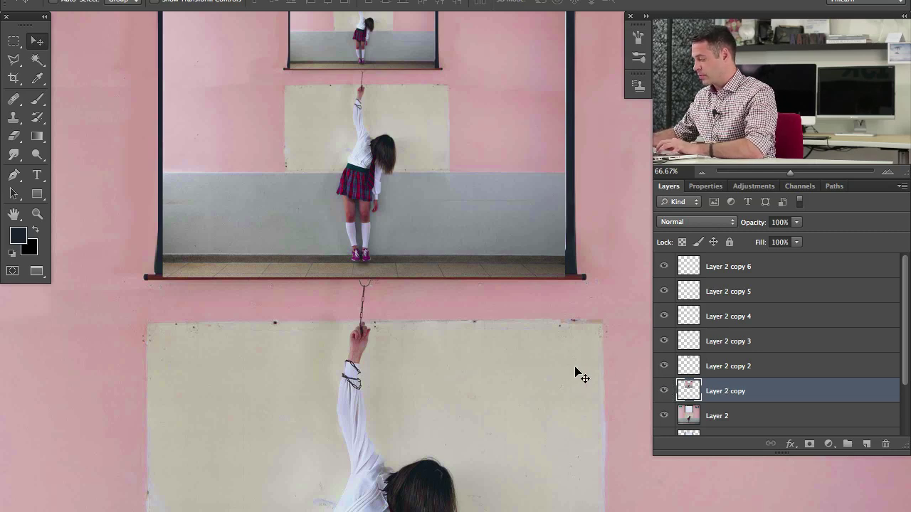
# - Mask a black band over the big screen's bottom rail on Layer 2 copy, revealing the pull chain
pyautogui.click(809, 444)
pyautogui.press('m')
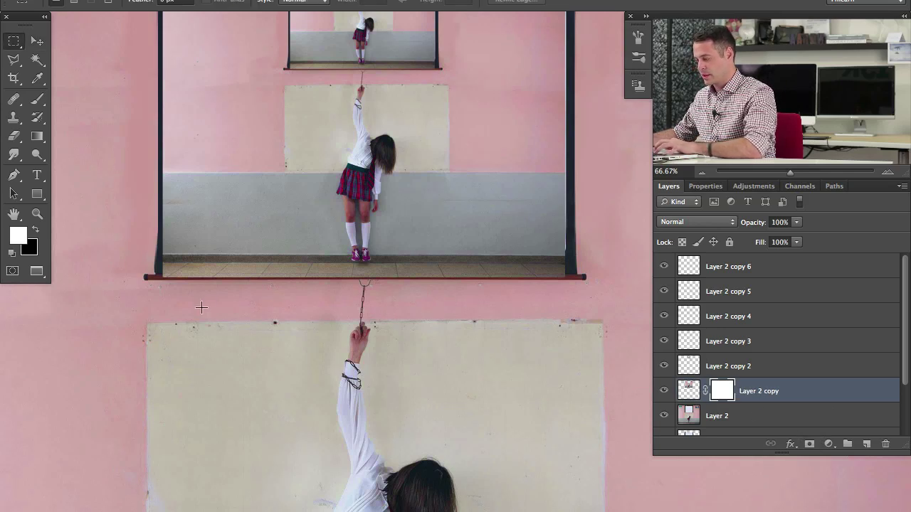
pyautogui.moveTo(202, 310); pyautogui.dragTo(603, 353)
pyautogui.press('super+BackSpace')
pyautogui.press('super+z')
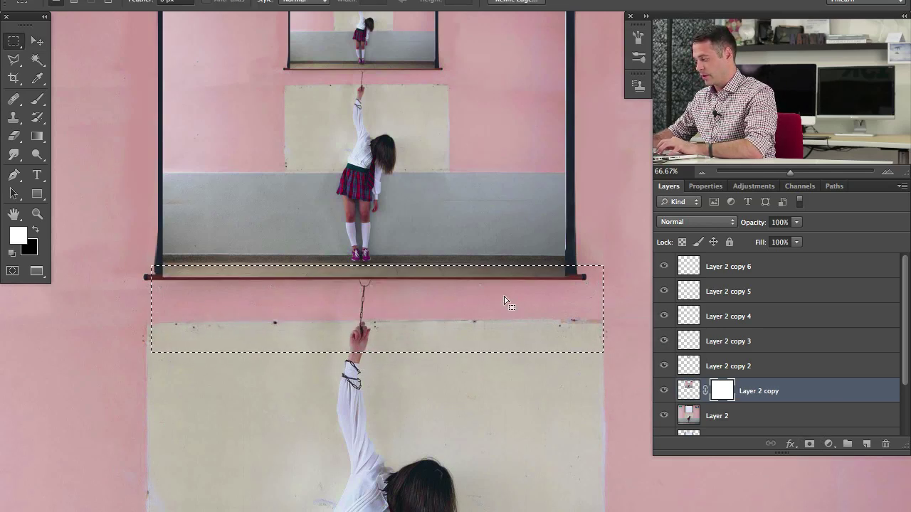
pyautogui.press('super+z')
pyautogui.press('super+d')
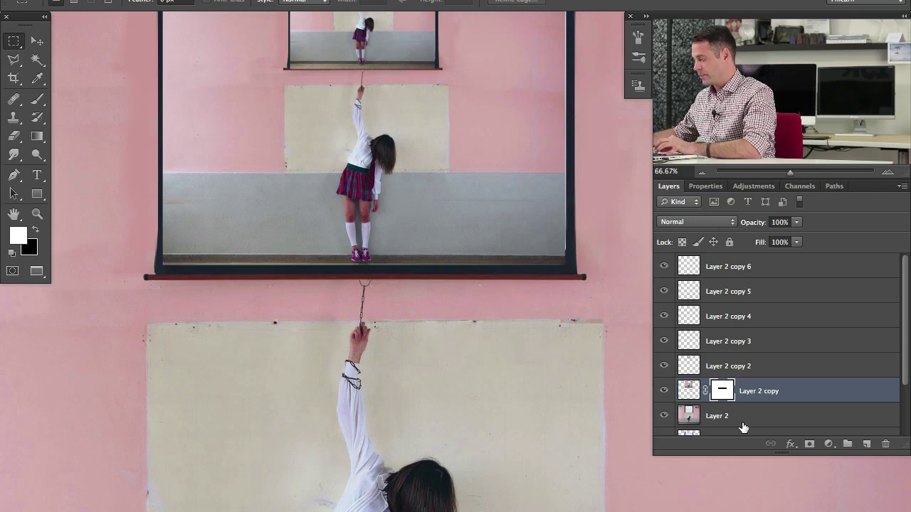
pyautogui.click(665, 368)
pyautogui.click(666, 368)
# - Mask a band over the smaller screen's rail on Layer 2 copy 2
pyautogui.click(712, 365)
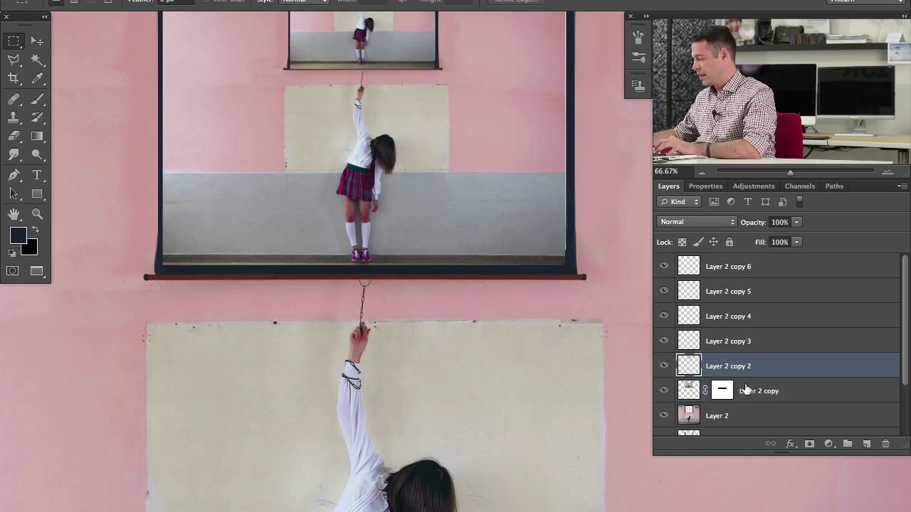
pyautogui.click(810, 443)
pyautogui.moveTo(281, 67); pyautogui.dragTo(463, 106)
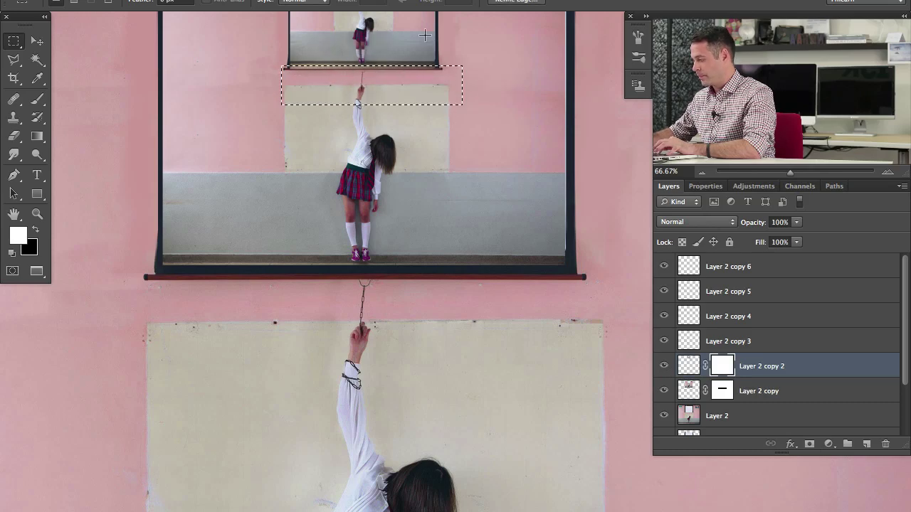
pyautogui.press('Delete')
pyautogui.hotkey('ctrl', 'd')
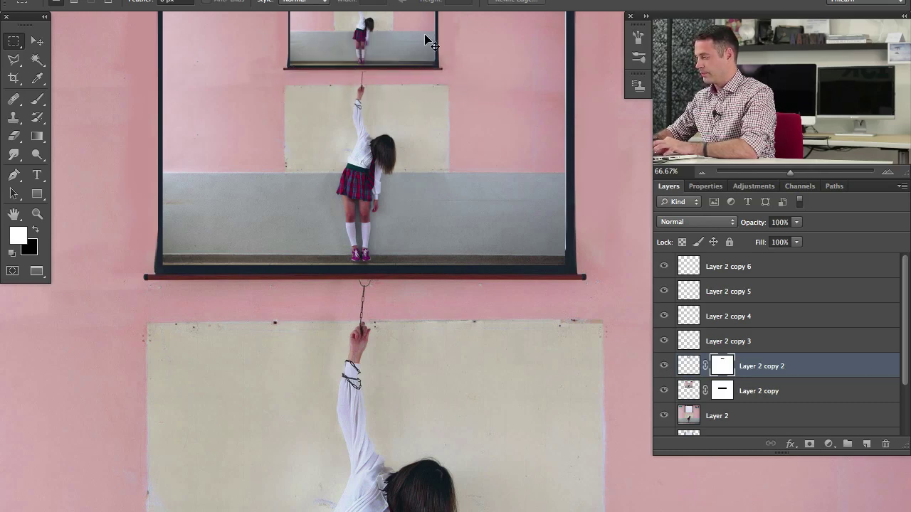
# - Zoom out, recentre the picture, and hide Layer 2 copy 2 through copy 6
pyautogui.hotkey('ctrl', '-')
pyautogui.hotkey('ctrl', '-')
pyautogui.moveTo(420, 324); pyautogui.dragTo(342, 309)
pyautogui.moveTo(445, 293); pyautogui.dragTo(396, 267)
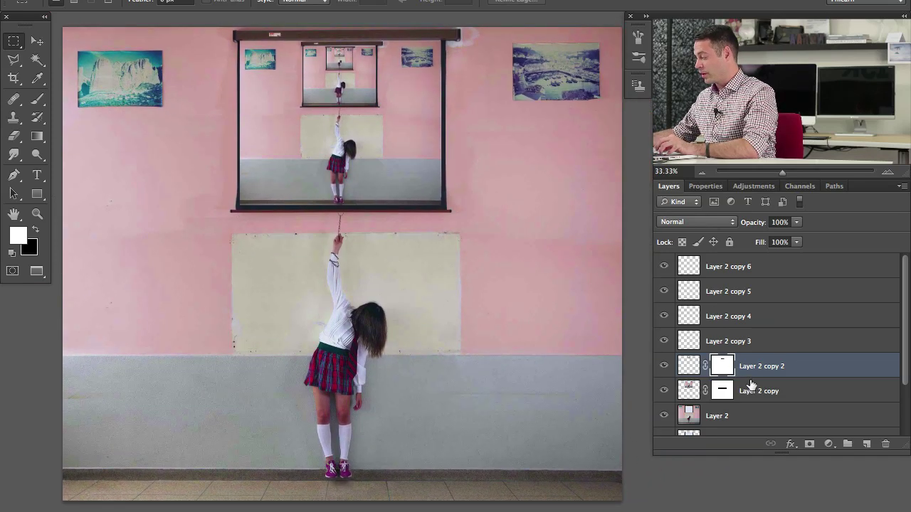
pyautogui.moveTo(663, 266); pyautogui.dragTo(664, 415)
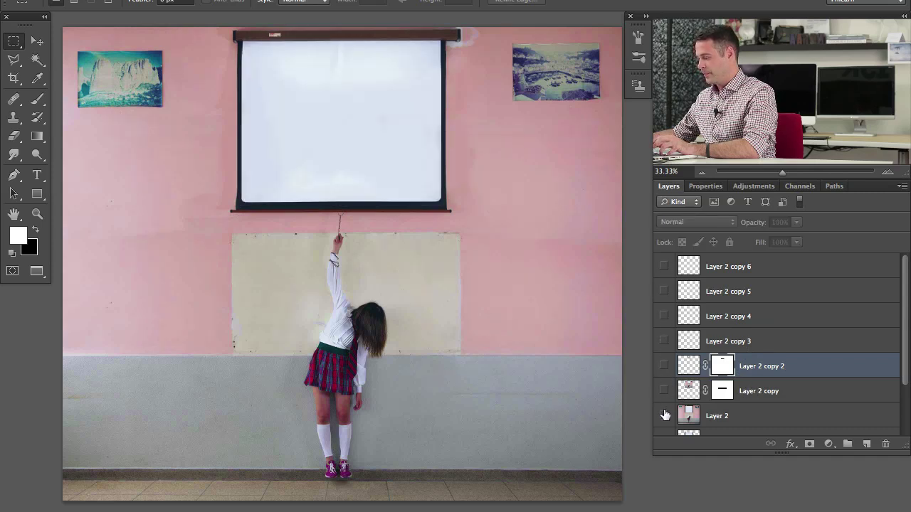
# - Merge Layer 2 into Layer 1, then toggle Layer 1 and Layer 0 copy to compare their roles
pyautogui.click(733, 416)
pyautogui.hotkey('ctrl', 'v')
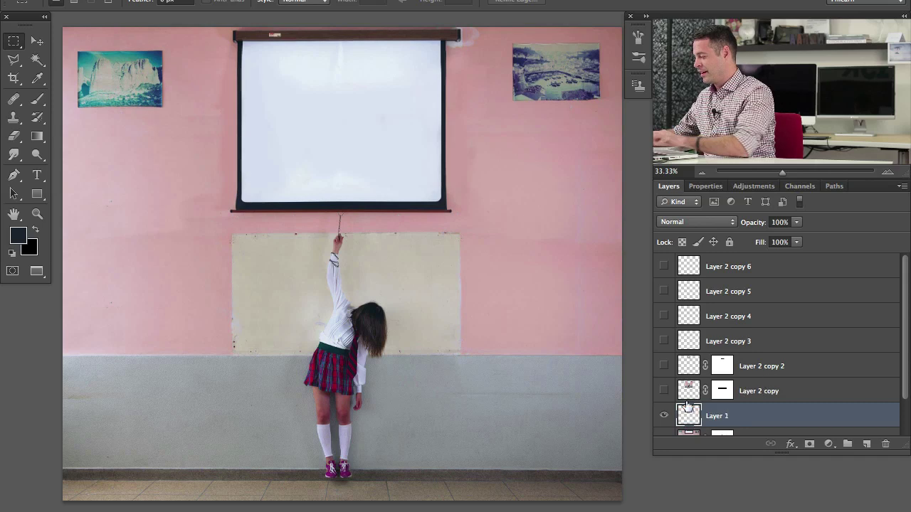
pyautogui.click(667, 414)
pyautogui.scroll(-2, 666, 412)
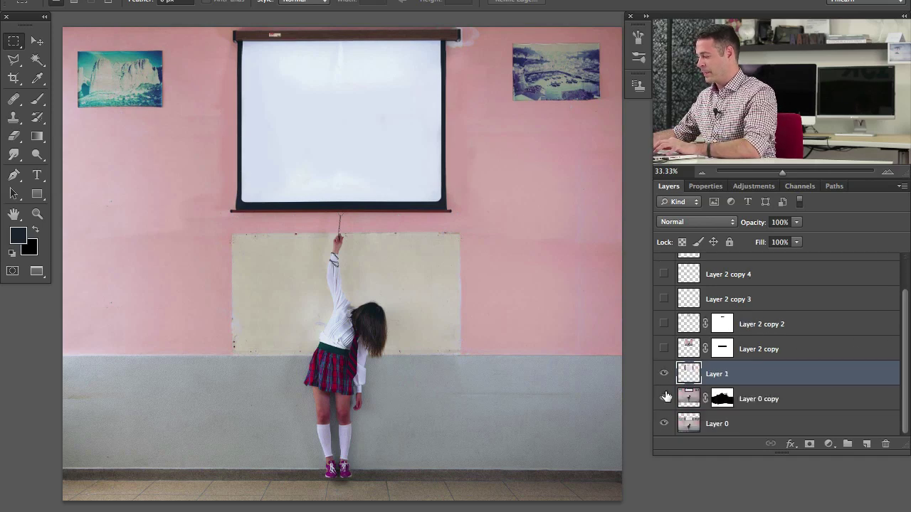
pyautogui.click(665, 399)
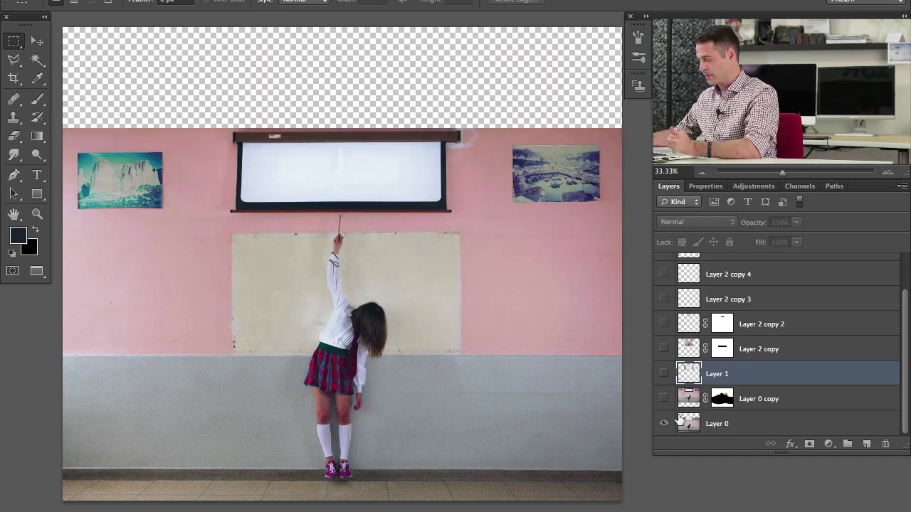
pyautogui.click(664, 400)
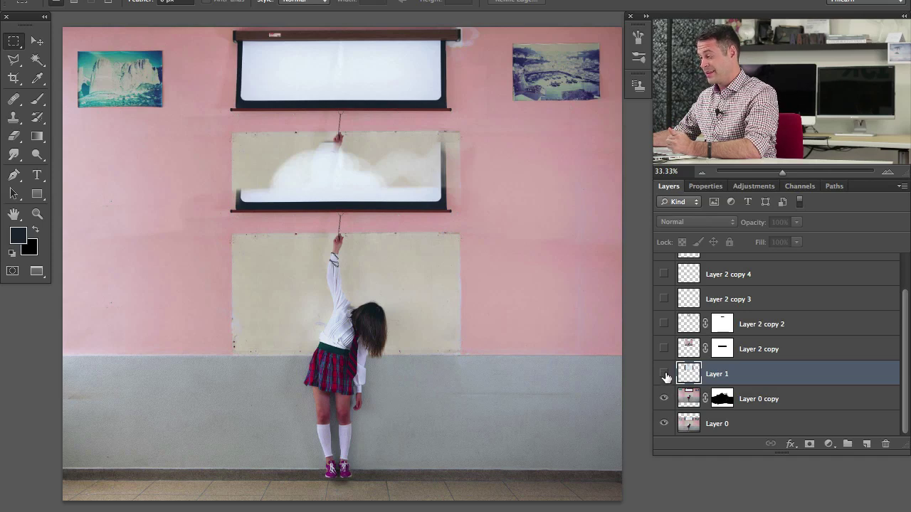
pyautogui.click(665, 375)
pyautogui.click(663, 374)
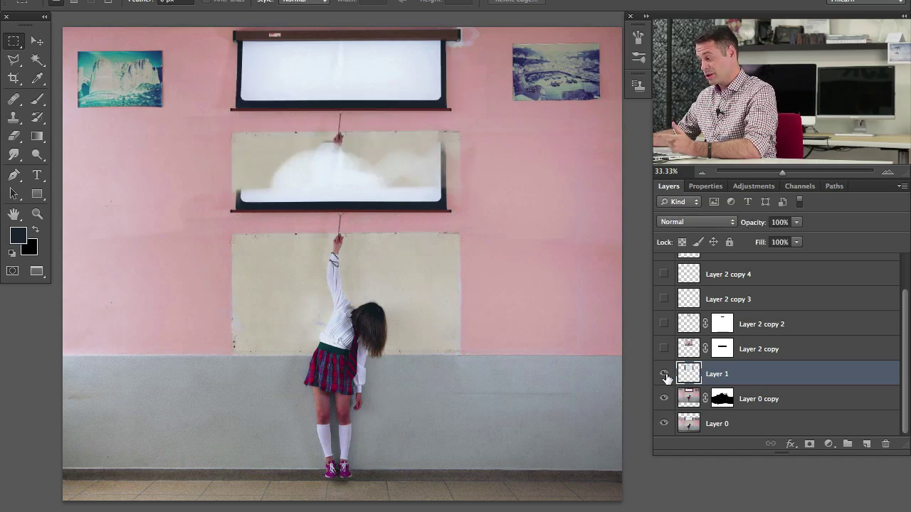
pyautogui.click(663, 374)
pyautogui.click(663, 374)
pyautogui.click(663, 375)
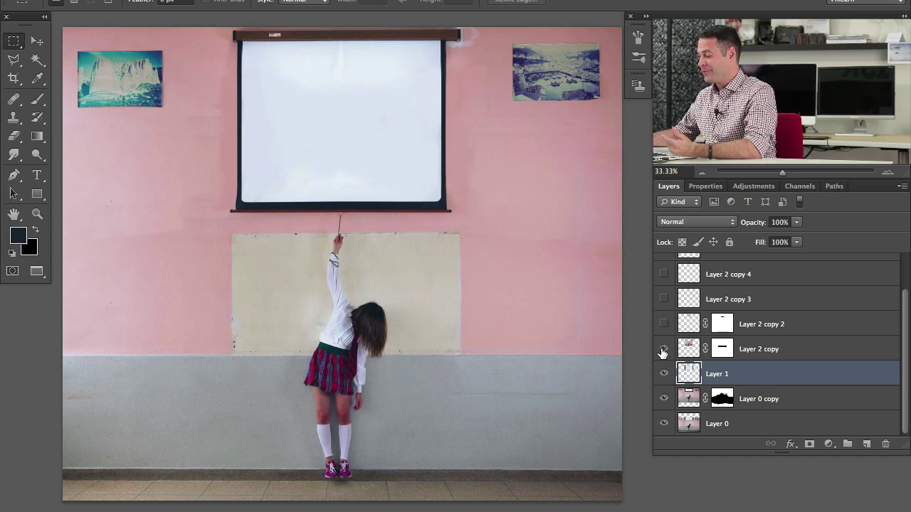
# - Turn Layer 2 copy through copy 4 back on to restore the nested screen levels
pyautogui.click(663, 349)
pyautogui.click(663, 324)
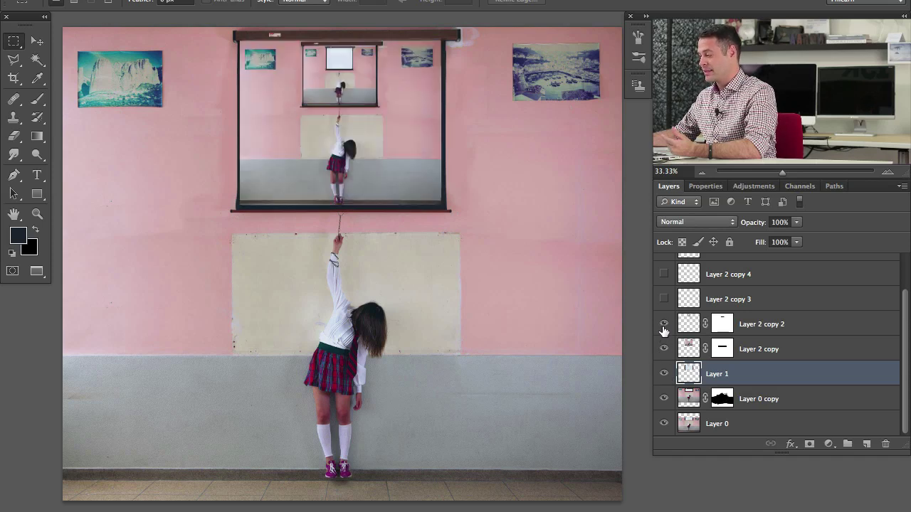
pyautogui.click(663, 298)
pyautogui.click(663, 274)
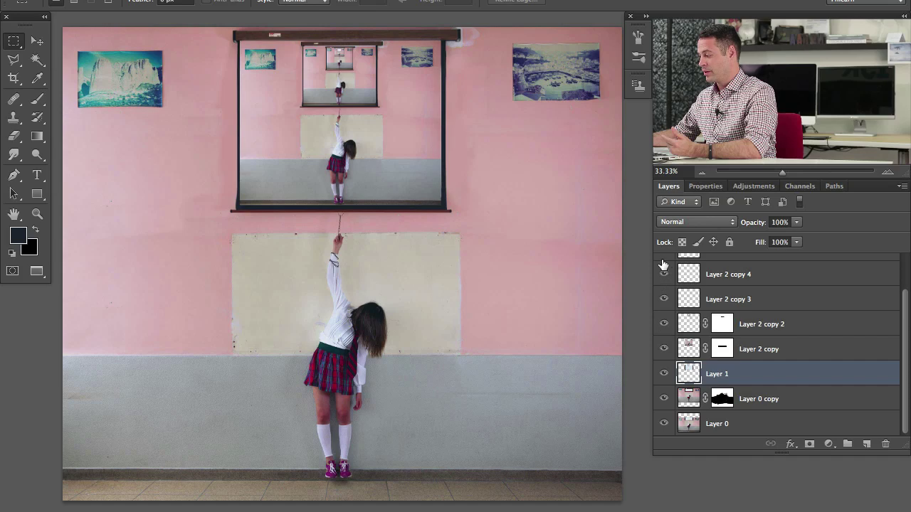
pyautogui.scroll(3, 854, 320)
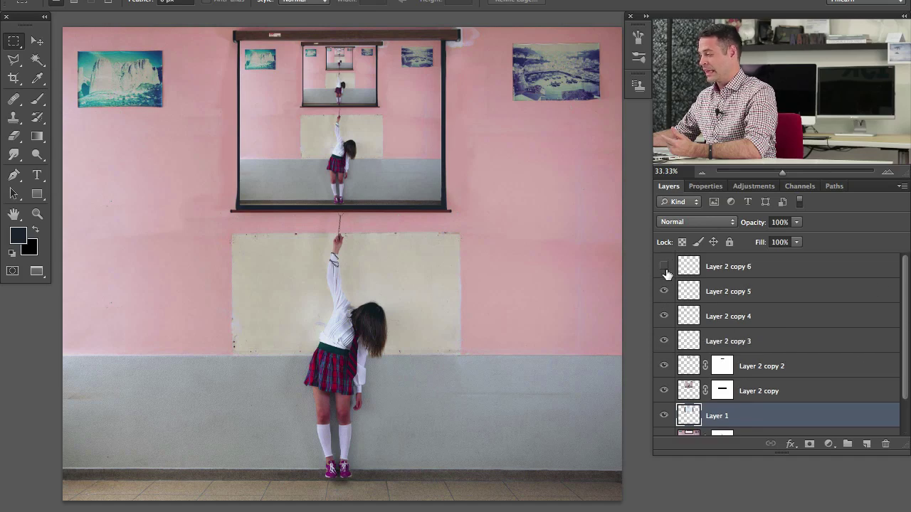
pyautogui.moveTo(907, 340); pyautogui.dragTo(908, 381)
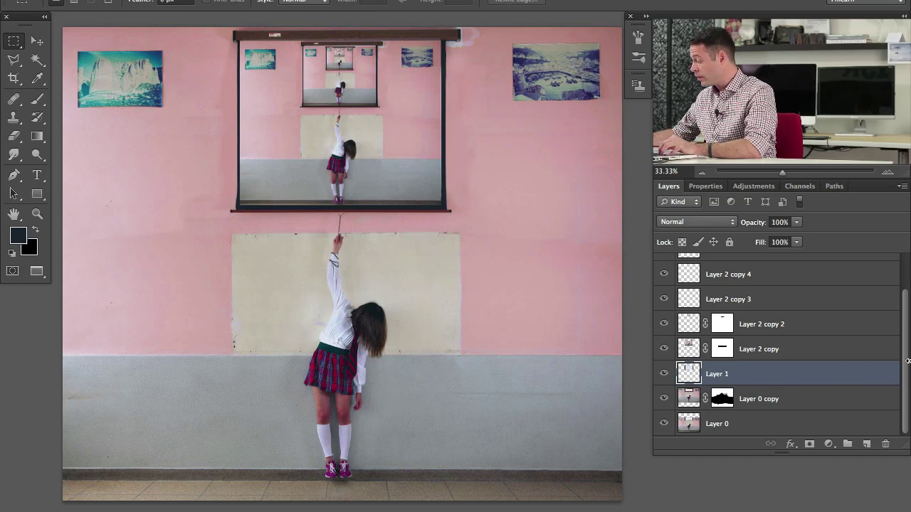
pyautogui.scroll(2, 847, 286)
pyautogui.keyDown('shift'); pyautogui.click(808, 276); pyautogui.keyUp('shift')
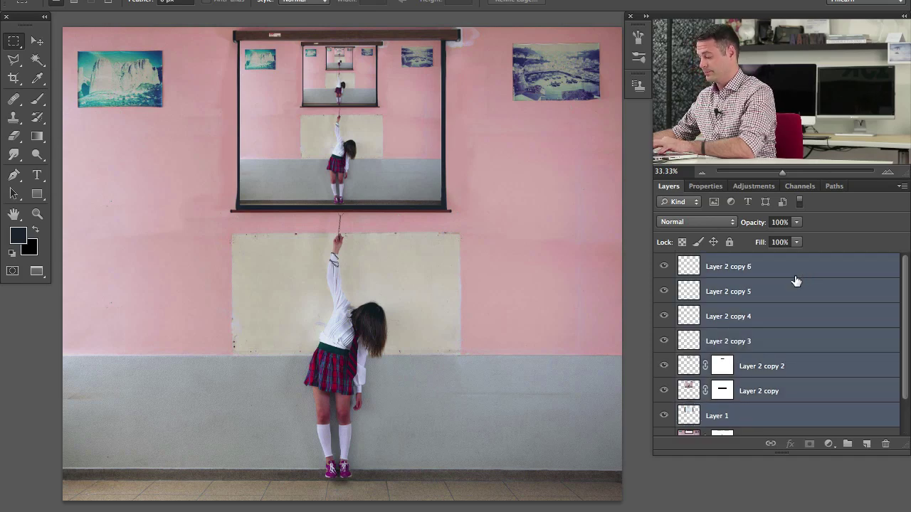
# - Group the screen copies into Group 1, hide it, and stamp the visible image onto a new layer
pyautogui.hotkey('ctrl', 'g')
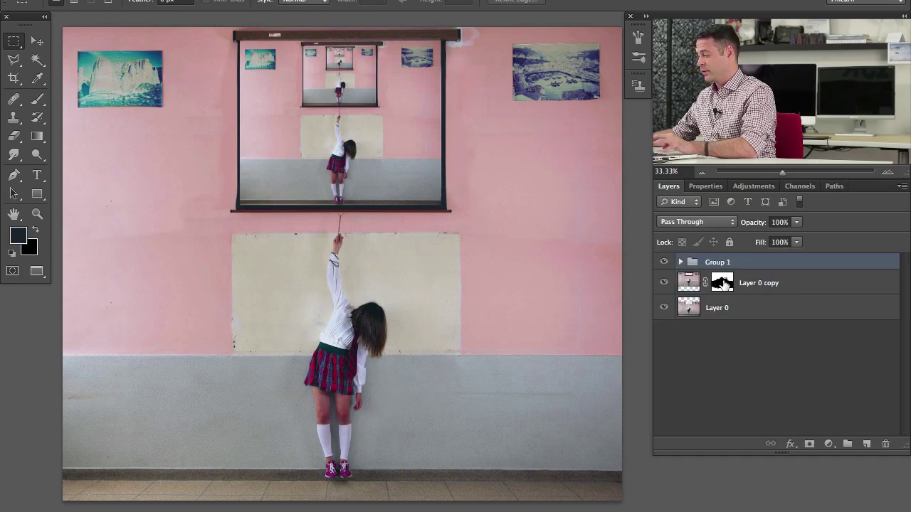
pyautogui.click(664, 263)
pyautogui.hotkey('ctrl', 'shift', 'alt', 'e')
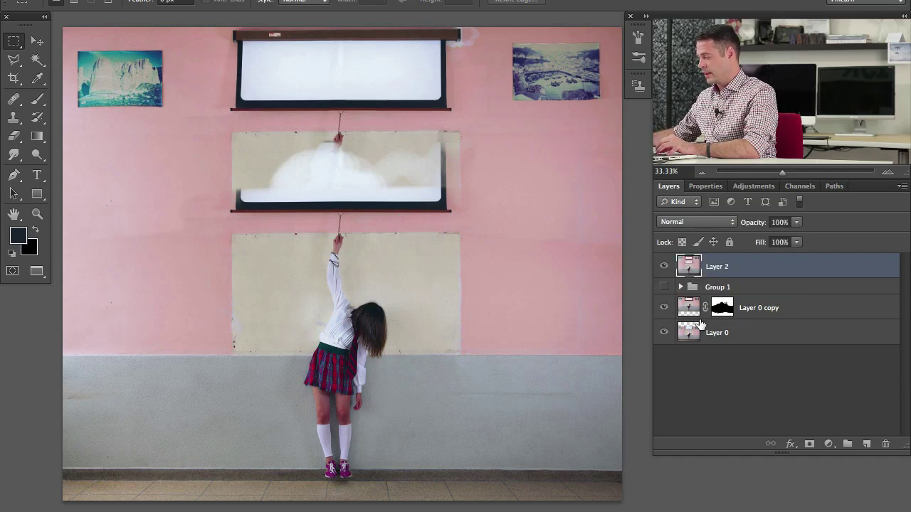
pyautogui.click(680, 287)
# - Expand Group 1 and try moving Layer 1 out of it, then undo the move
pyautogui.click(664, 265)
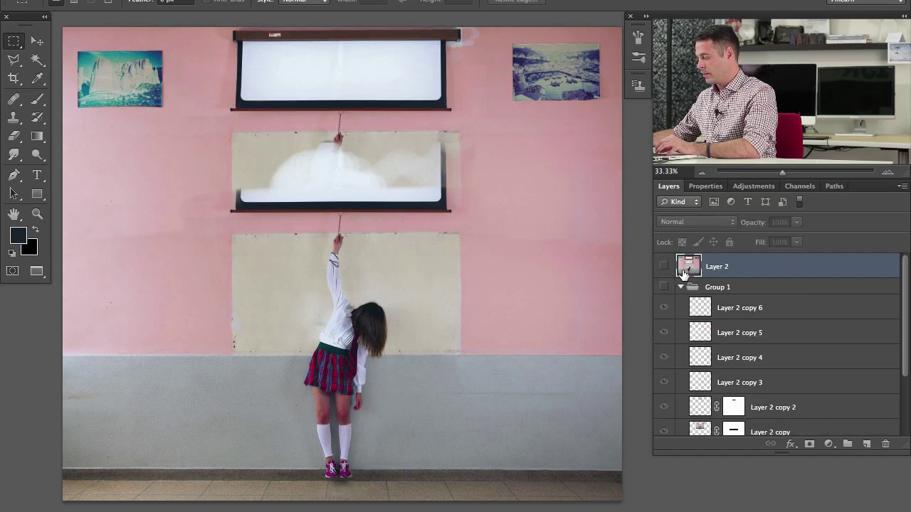
pyautogui.click(760, 289)
pyautogui.scroll(-3, 901, 311)
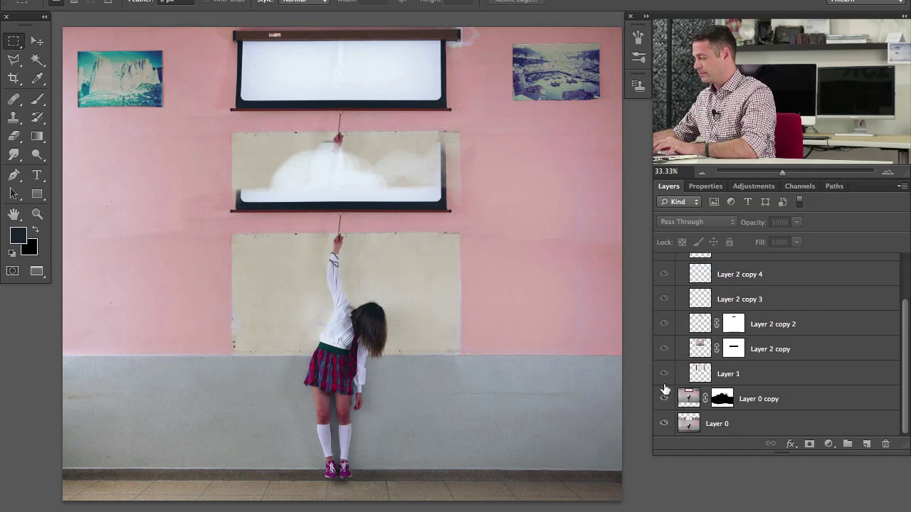
pyautogui.scroll(2, 783, 327)
pyautogui.click(664, 263)
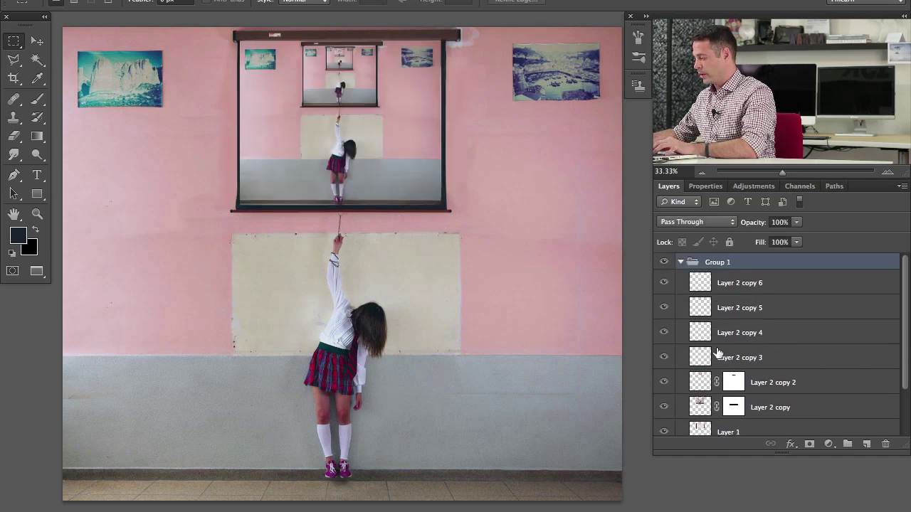
pyautogui.click(776, 425)
pyautogui.moveTo(776, 425); pyautogui.dragTo(686, 414)
pyautogui.hotkey('ctrl', 'z')
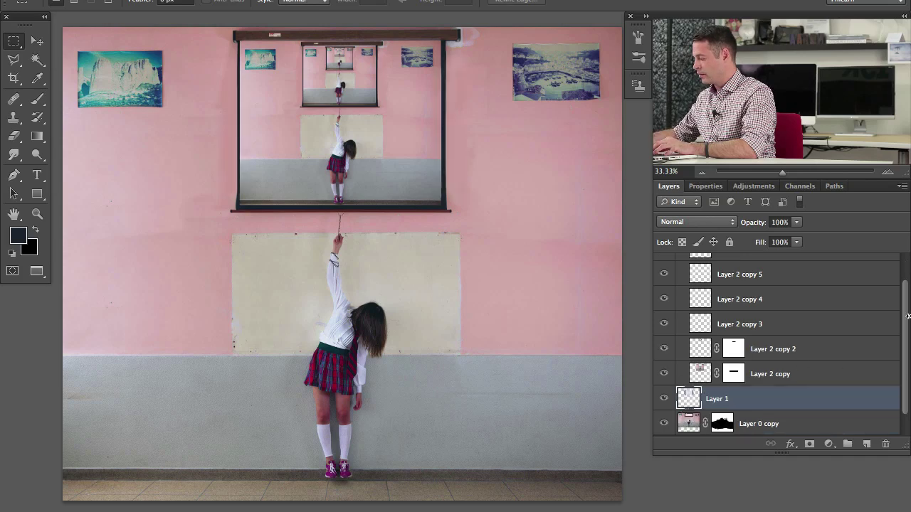
pyautogui.scroll(1, 855, 265)
# - Collapse and hide Group 1, then stamp the blank-screen image onto a new merged Layer 2
pyautogui.click(681, 262)
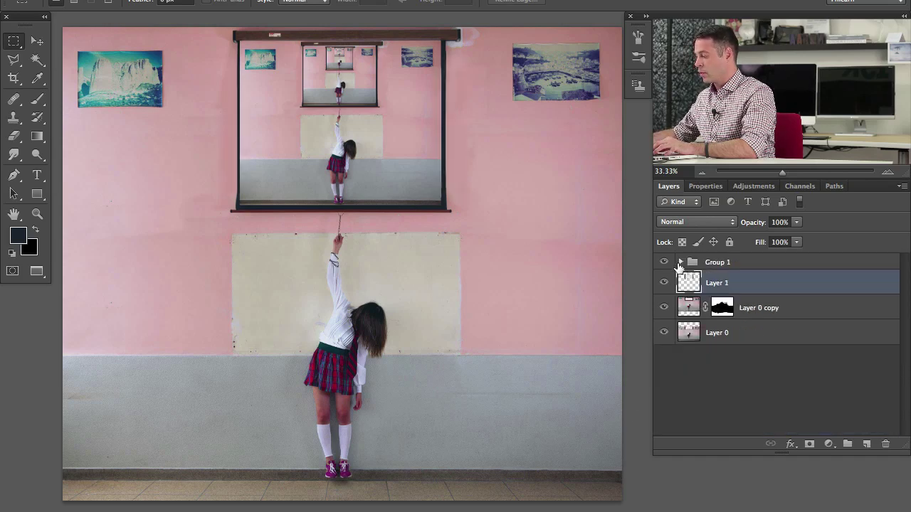
pyautogui.click(663, 262)
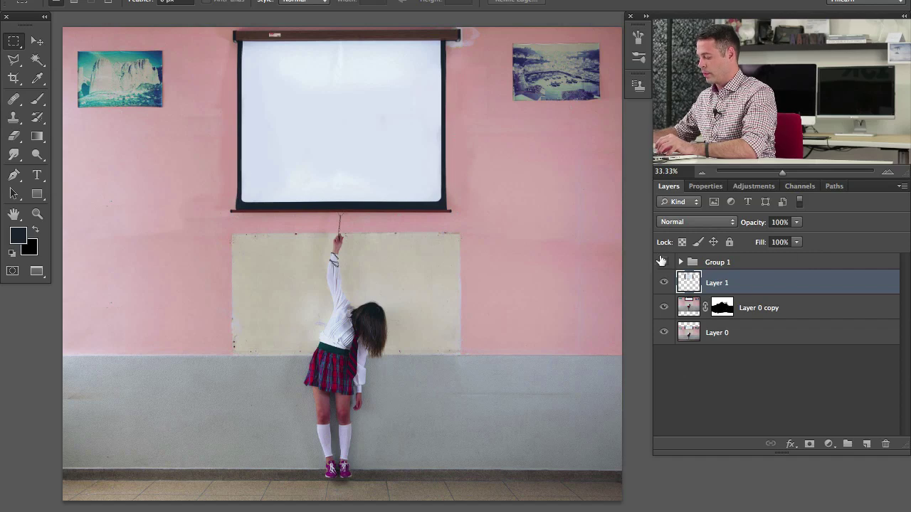
pyautogui.hotkey('ctrl', 'alt', 'shift', 'e')
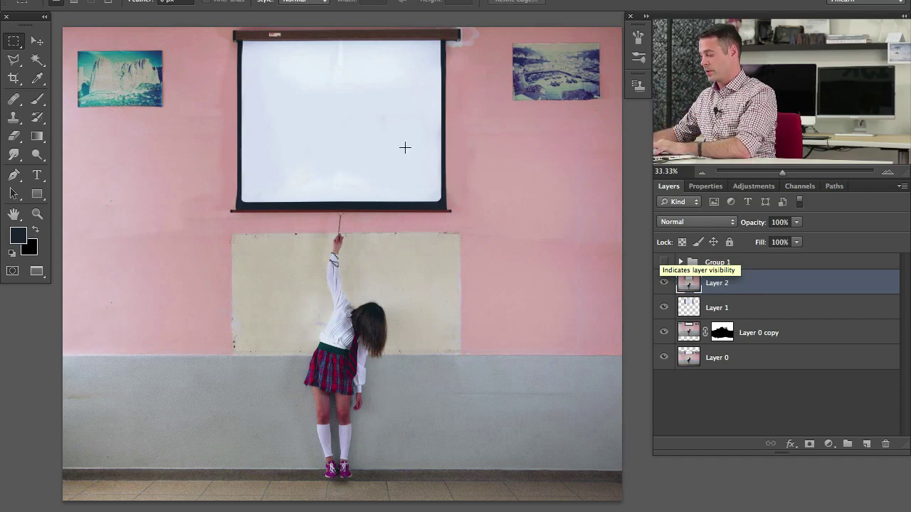
pyautogui.hotkey('ctrl', 't')
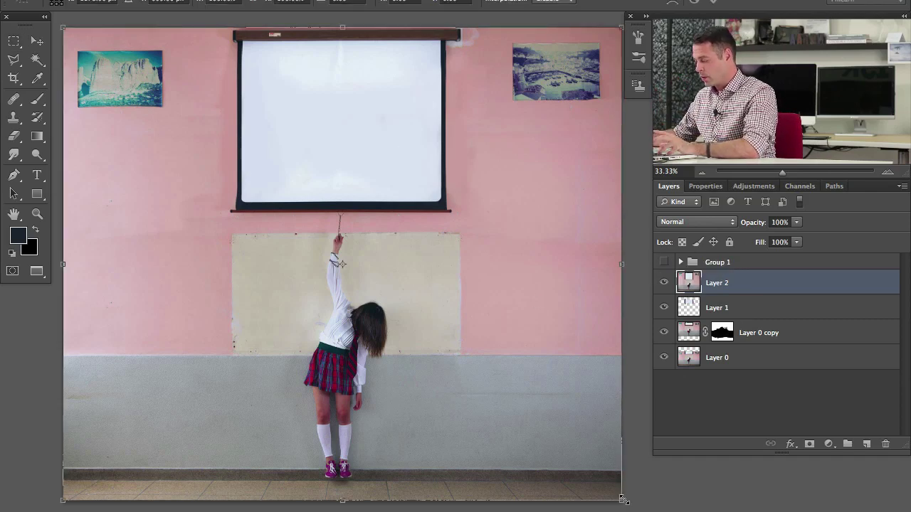
# - Shrink a copy of the merged photo around its centre and rotate it a few degrees
pyautogui.hscroll(2, 566, 444)
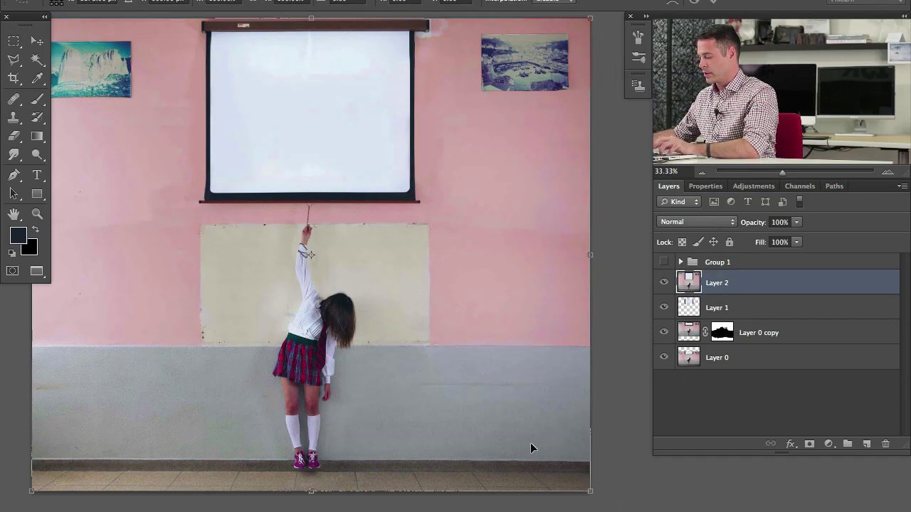
pyautogui.press('Return')
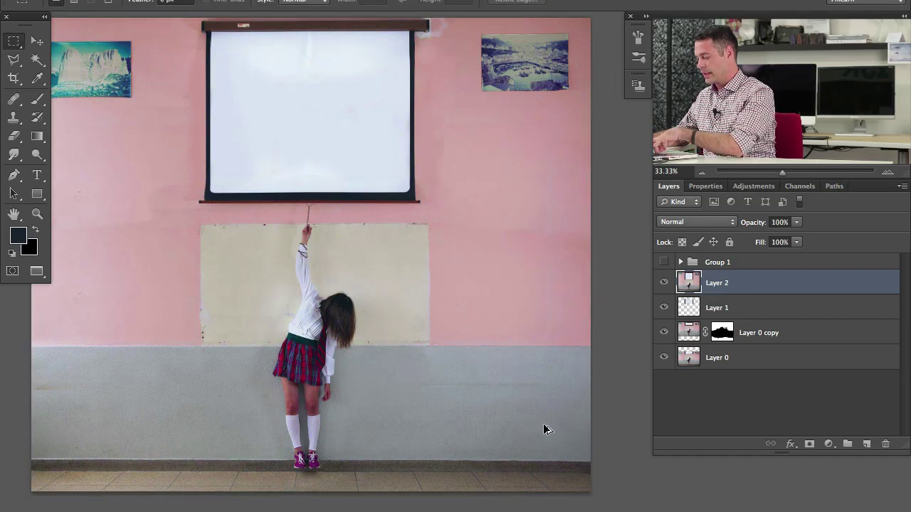
pyautogui.hotkey('ctrl', 't')
pyautogui.moveTo(590, 493); pyautogui.dragTo(437, 357)
pyautogui.moveTo(461, 416); pyautogui.dragTo(484, 400)
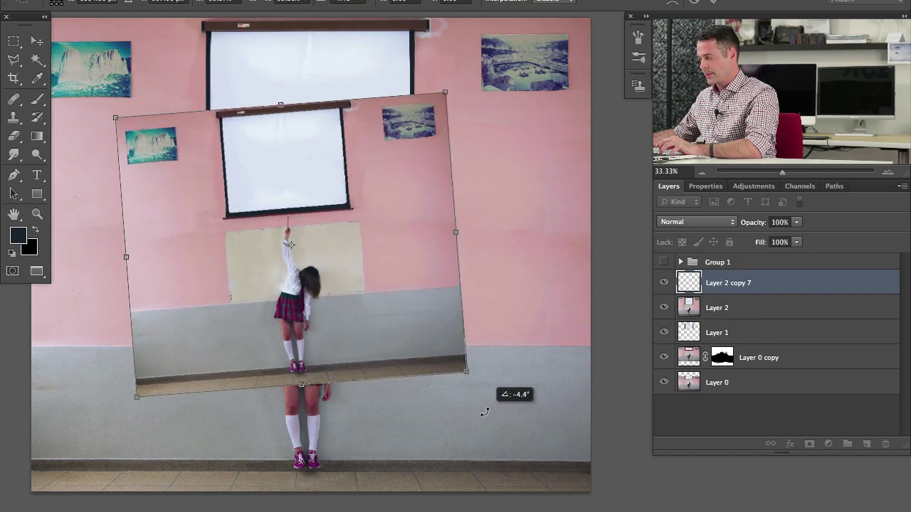
pyautogui.moveTo(389, 328); pyautogui.dragTo(433, 309)
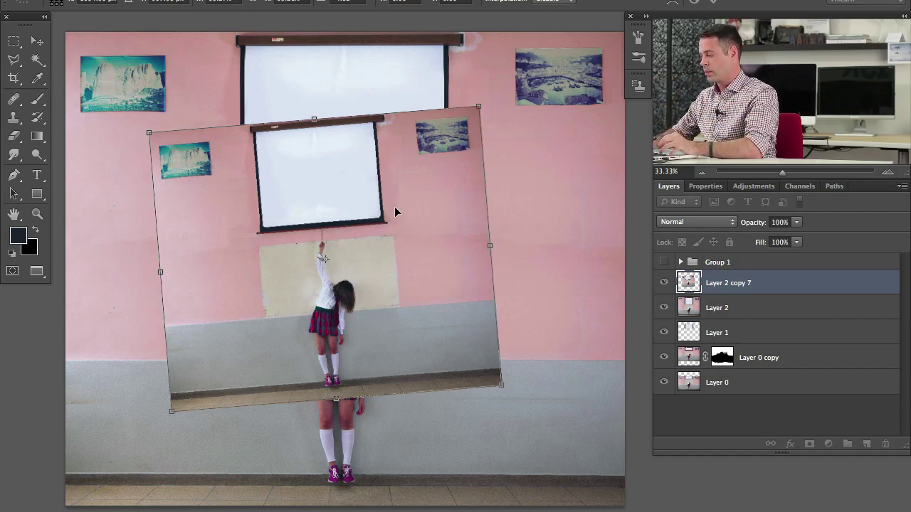
pyautogui.press('Return')
pyautogui.hotkey('ctrl', 'e')
pyautogui.press('m')
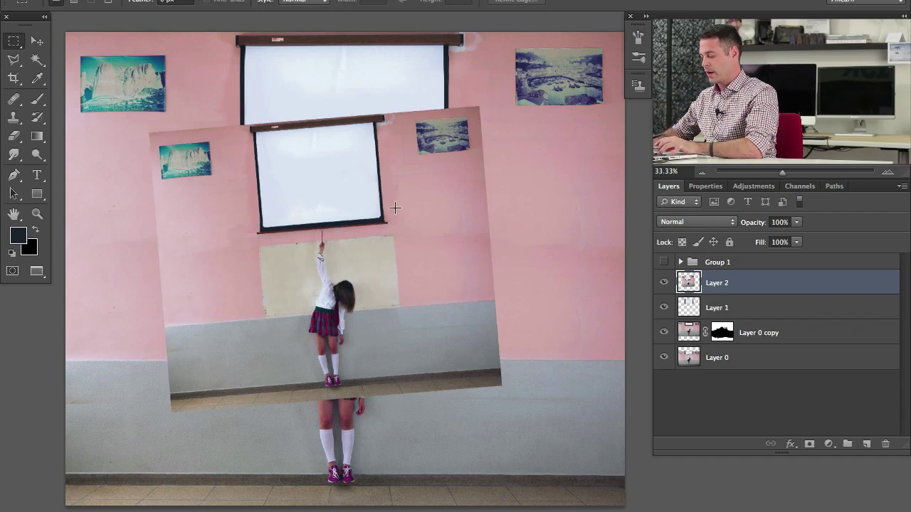
# - Repeat the shrink-and-rotate to deepen the spiral, group the copies, and shift the top copy
pyautogui.hotkey('ctrl', 'alt', 'shift', 't')
pyautogui.hotkey('ctrl', 'alt', 'shift', 't')
pyautogui.hotkey('ctrl', 'alt', 'shift', 't')
pyautogui.hotkey('ctrl', 'alt', 'shift', 't')
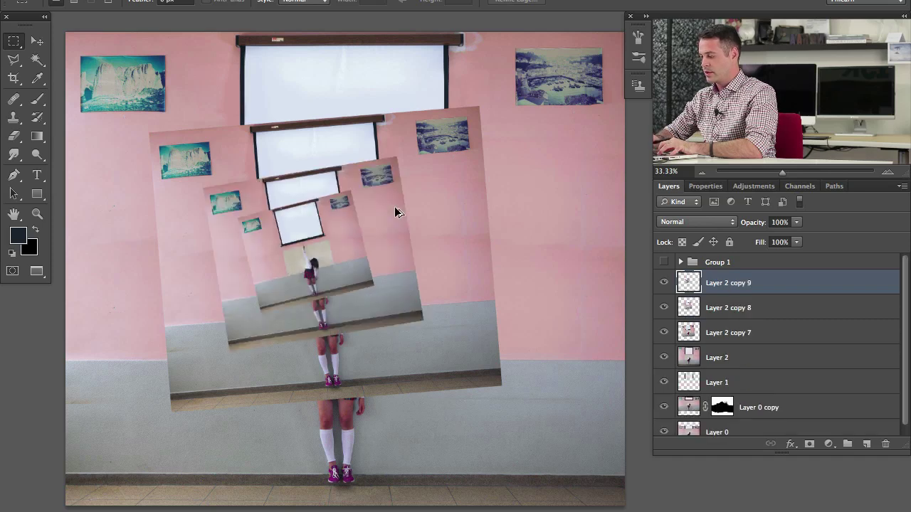
pyautogui.hotkey('ctrl', 'alt', 'shift', 't')
pyautogui.hotkey('ctrl', 'alt', 'shift', 't')
pyautogui.hotkey('ctrl', 'alt', 'shift', 't')
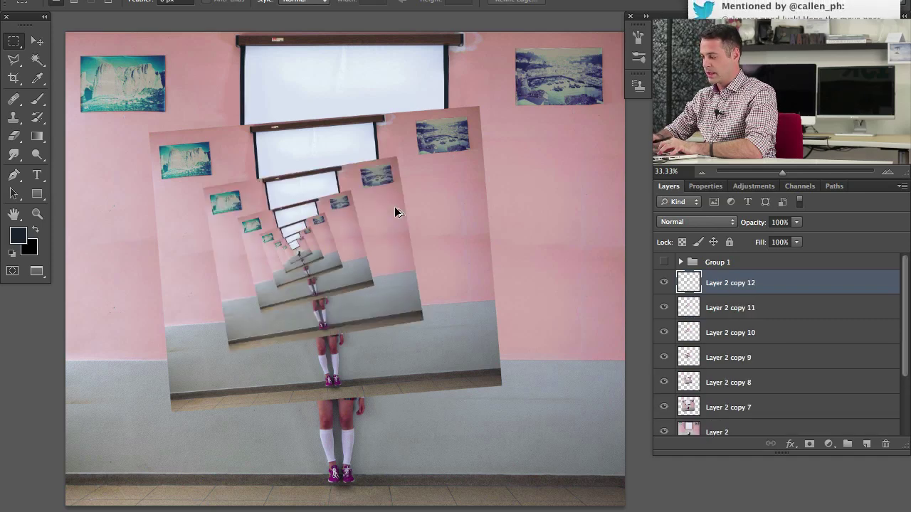
pyautogui.hotkey('ctrl', 'alt', 'shift', 't')
pyautogui.hotkey('ctrl', 'alt', 'shift', 't')
pyautogui.hotkey('ctrl', 'alt', 'shift', 't')
pyautogui.hotkey('ctrl', 'alt', 'shift', 't')
pyautogui.hotkey('ctrl', 'alt', 'shift', 't')
pyautogui.hotkey('ctrl', 'alt', 'shift', 't')
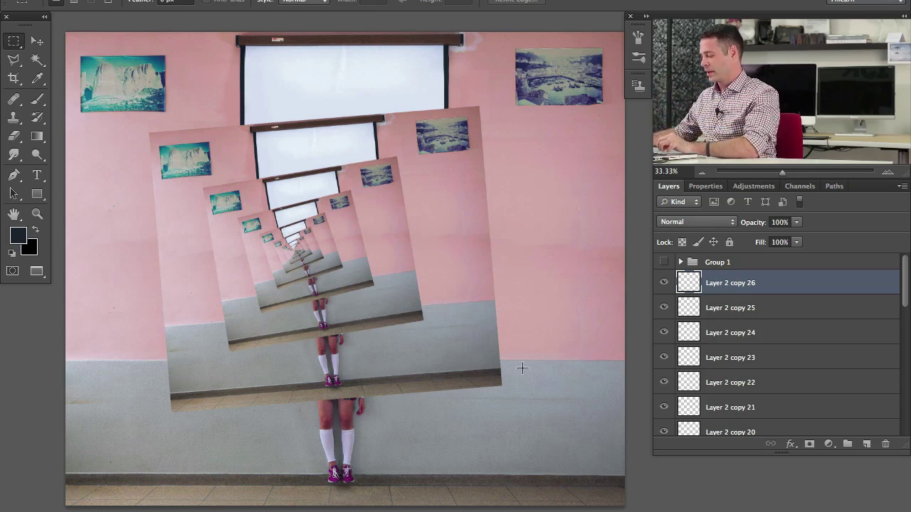
pyautogui.moveTo(900, 282); pyautogui.dragTo(894, 381)
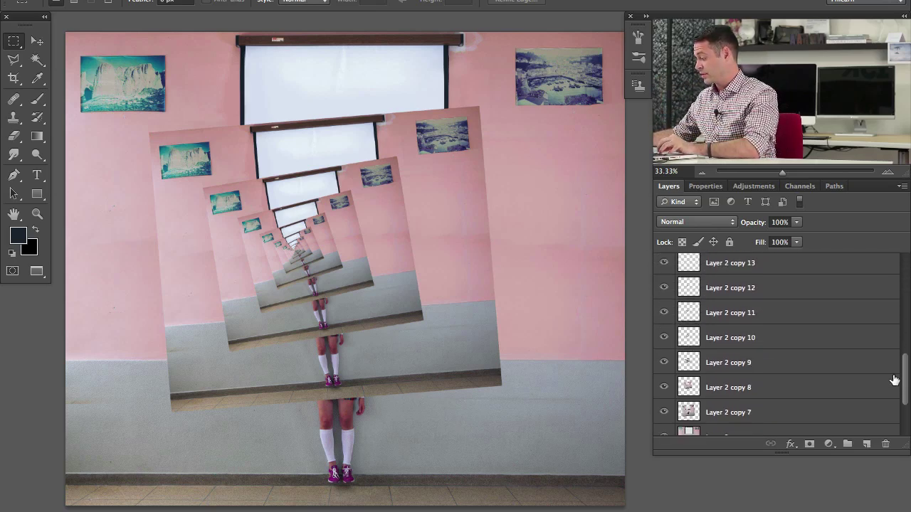
pyautogui.keyDown('shift'); pyautogui.click(783, 413); pyautogui.keyUp('shift')
pyautogui.hotkey('ctrl', 'g')
pyautogui.press('v')
pyautogui.moveTo(499, 276); pyautogui.dragTo(463, 285)
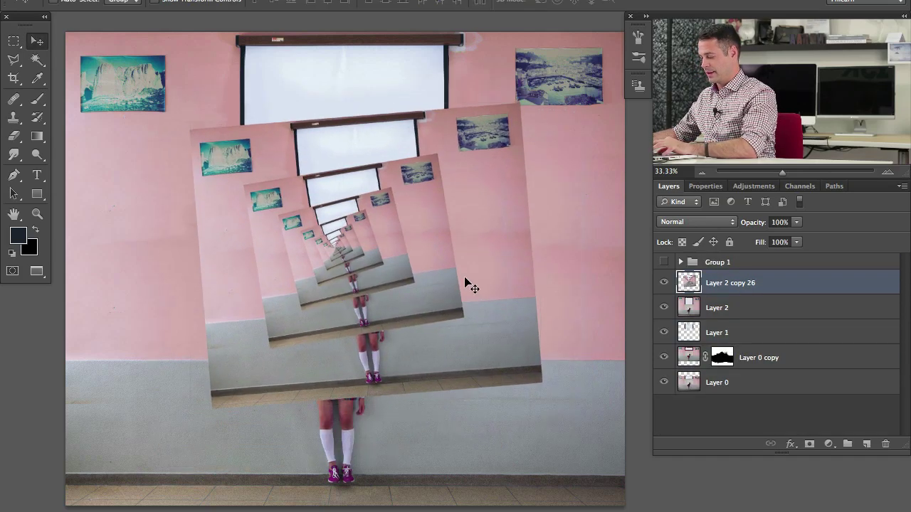
# - Rotate the top spiral copy about 7.5 degrees and shift it left
pyautogui.hotkey('ctrl', 't')
pyautogui.moveTo(560, 285)
pyautogui.mouseDown()
pyautogui.moveTo(571, 299)
pyautogui.moveTo(569, 283)
pyautogui.mouseUp()
pyautogui.press('Return')
pyautogui.moveTo(470, 335); pyautogui.dragTo(448, 334)
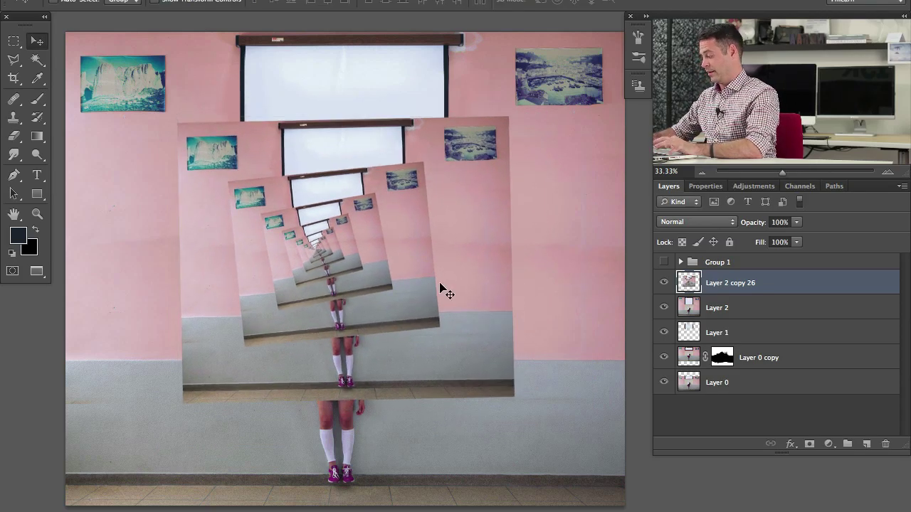
# - Delete the top spiral copy layer and show Group 1's recursive screen picture again
pyautogui.press('Delete')
pyautogui.click(661, 262)
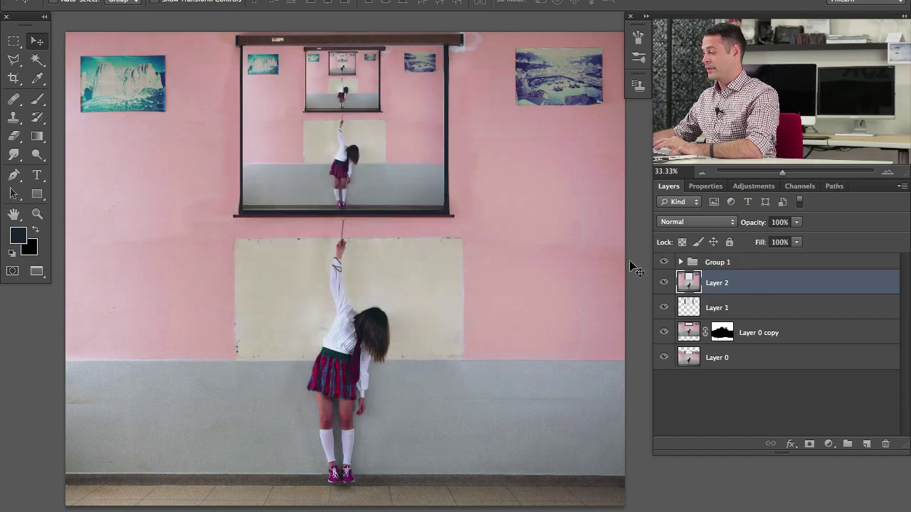
pyautogui.moveTo(510, 330); pyautogui.dragTo(504, 334)
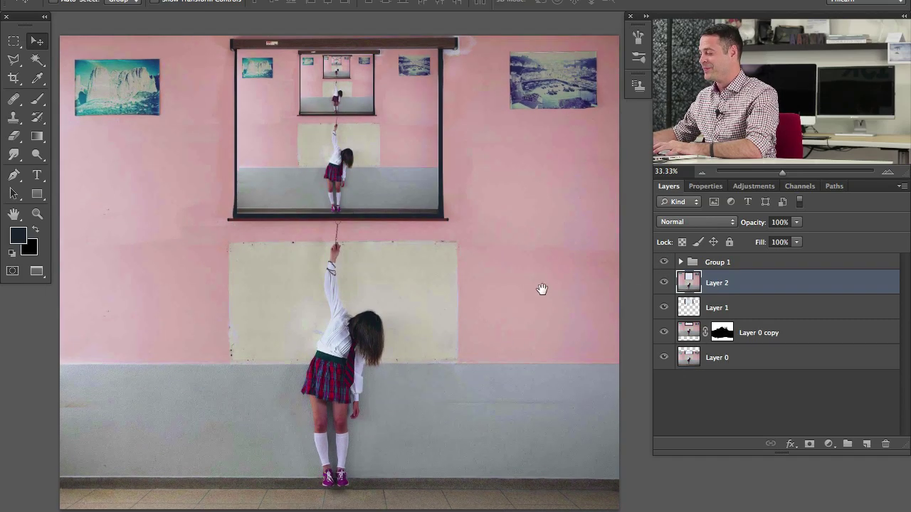